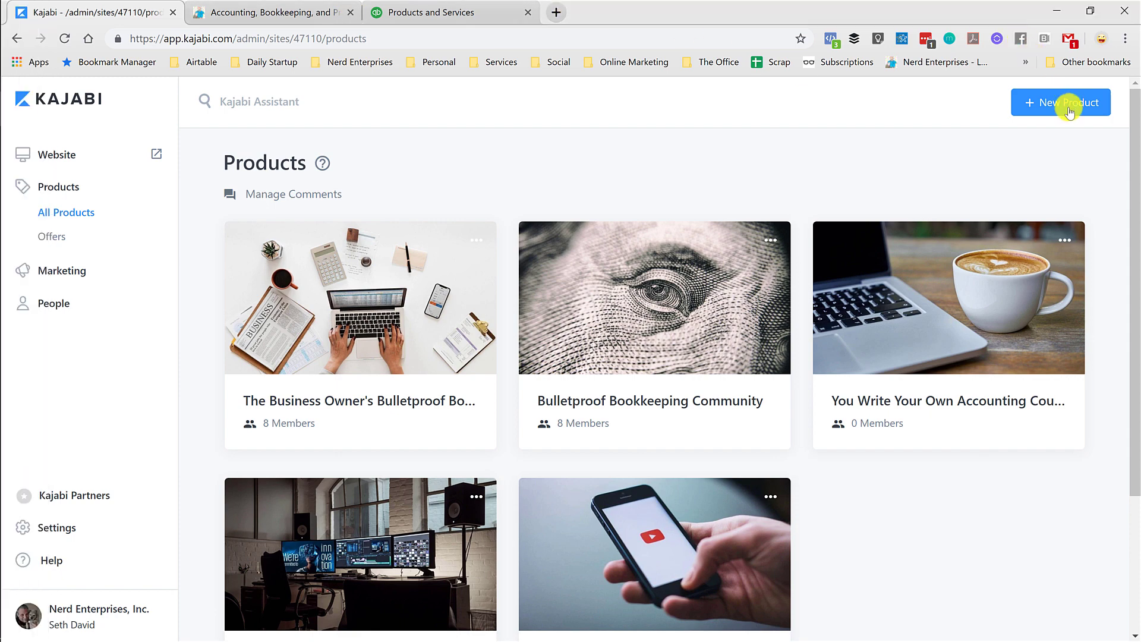
Scroll the Products list down to the Nerd's Blog product
{"action": "scroll", "coordinate": [794, 397], "scroll_direction": "down", "scroll_amount": 3}
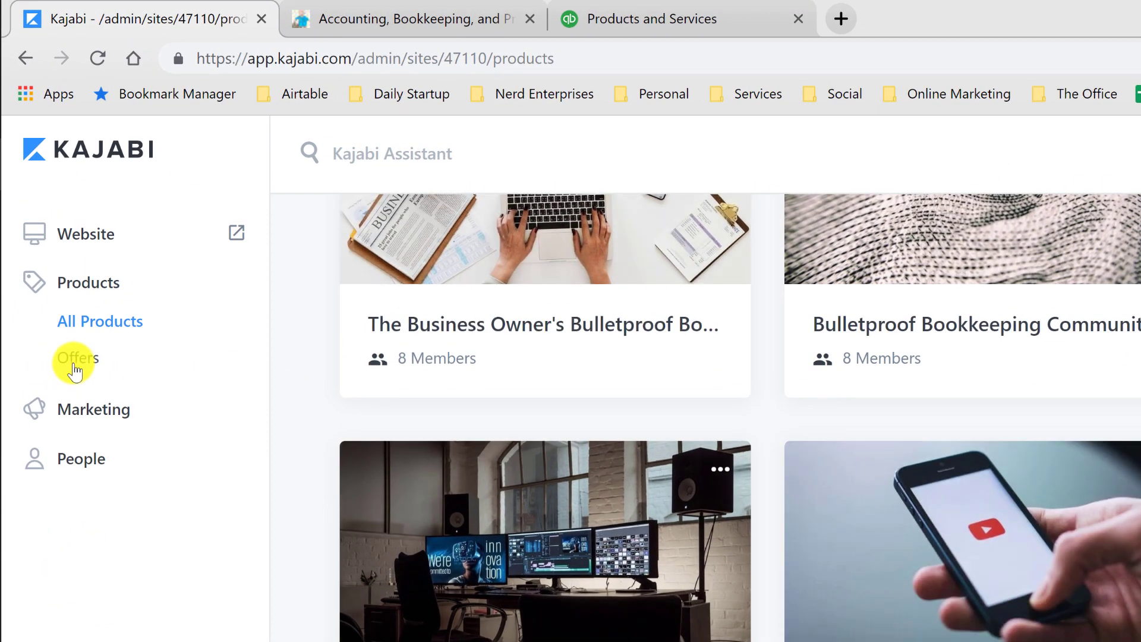
Open Offers, preview Nerd's Blog's free signup page on the live site, then come back
{"action": "left_click", "coordinate": [75, 370]}
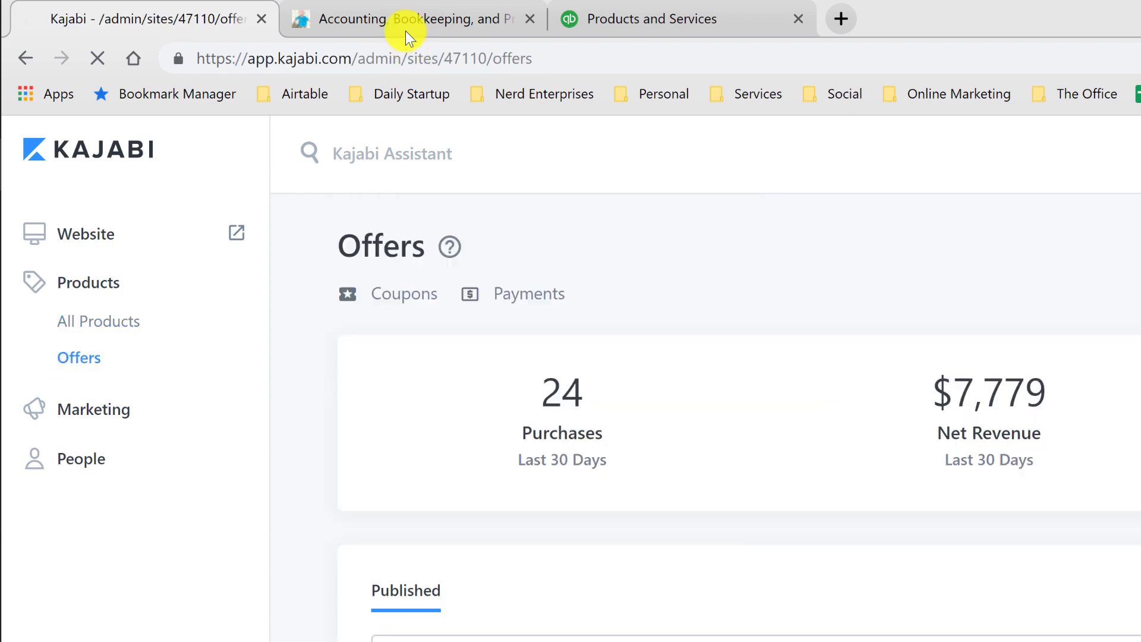
{"action": "left_click", "coordinate": [402, 20]}
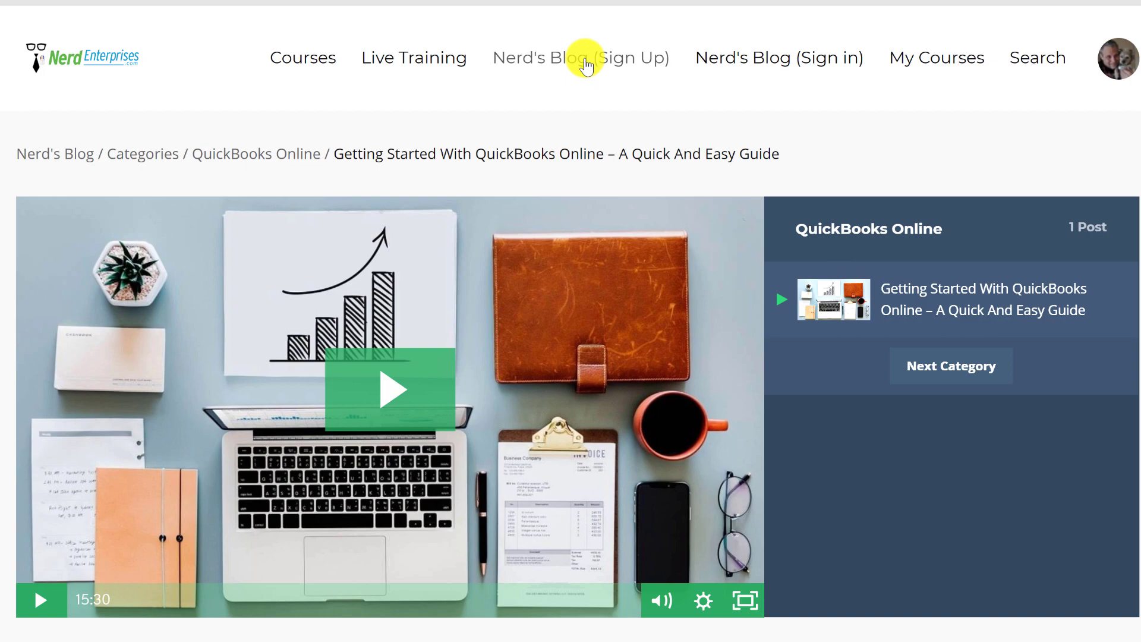
{"action": "left_click", "coordinate": [586, 65]}
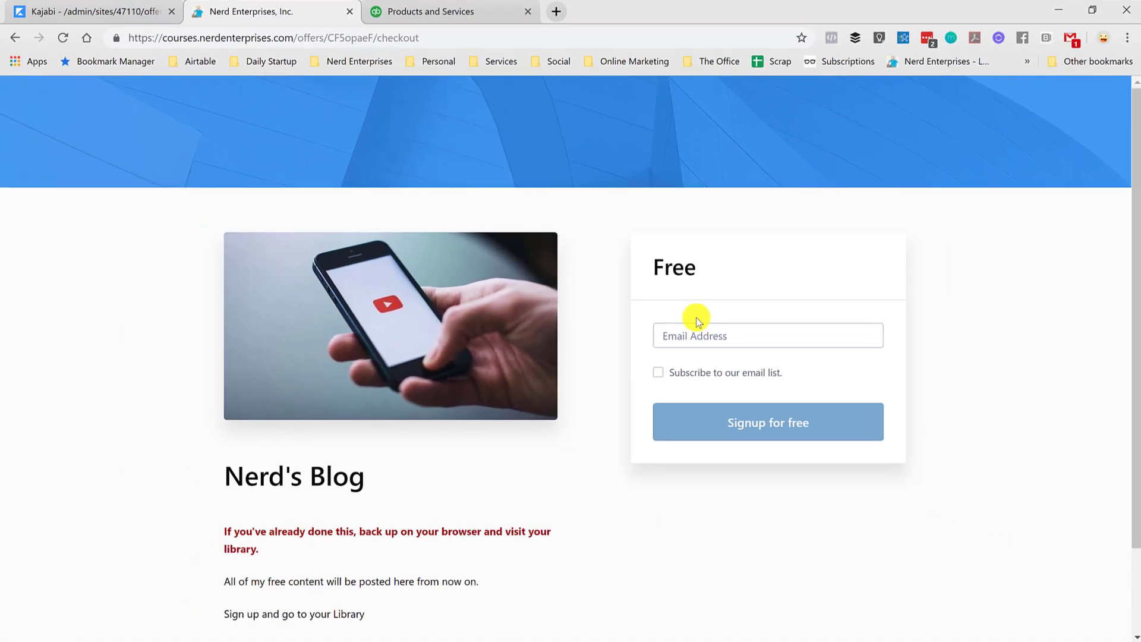
{"action": "mouse_move", "coordinate": [380, 300]}
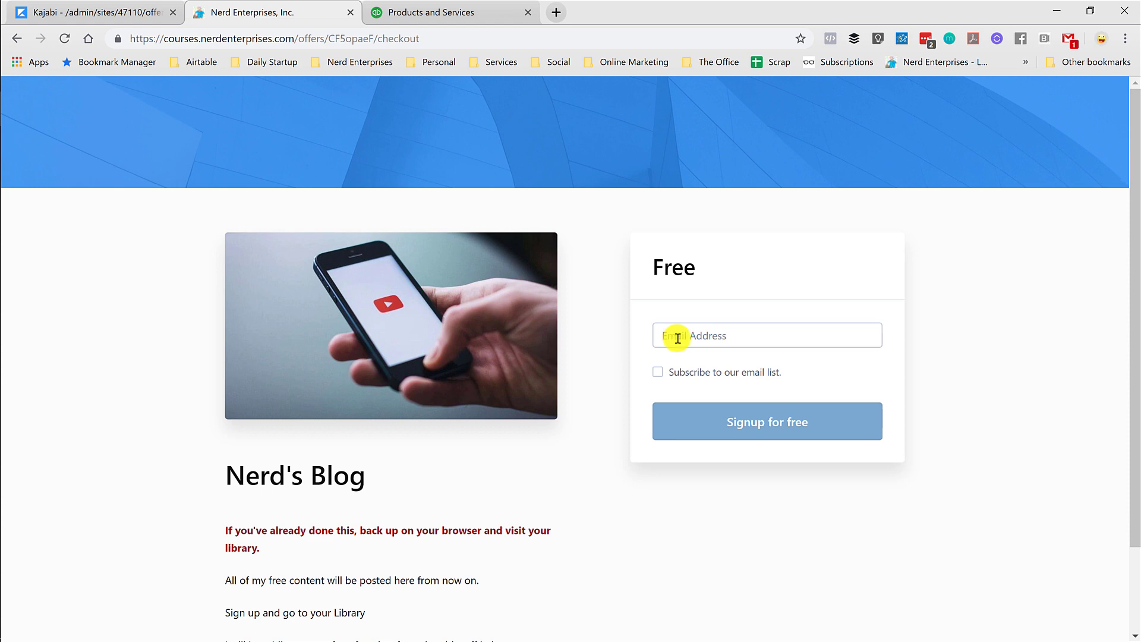
{"action": "left_click", "coordinate": [121, 10]}
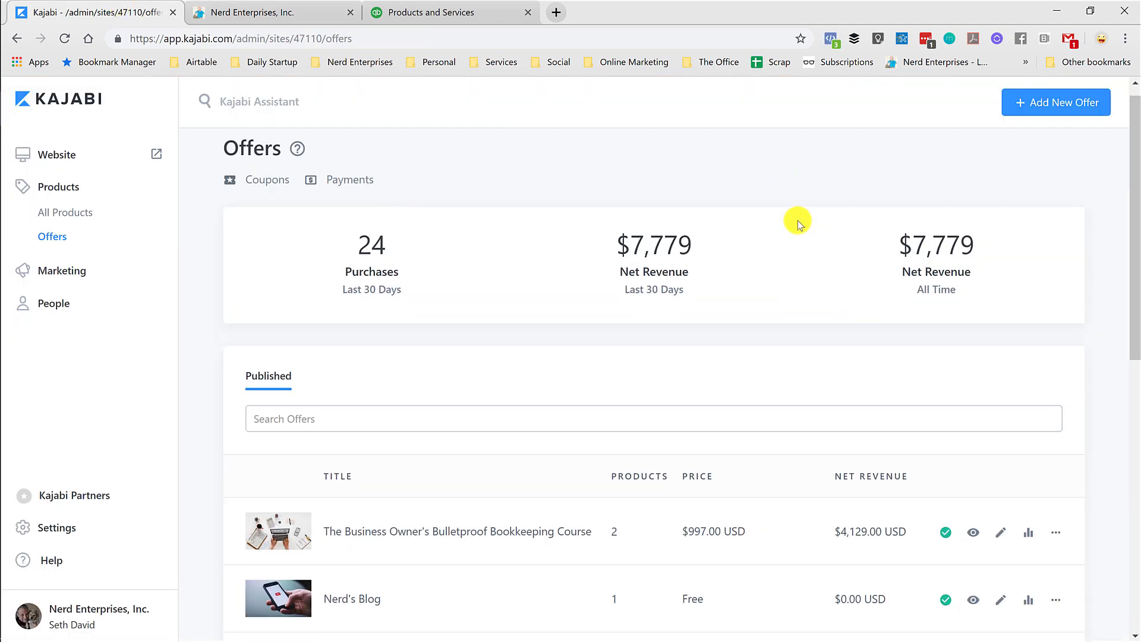
Scroll the Offers list, then go to All Products and scroll to the Nerd's Blog card
{"action": "scroll", "coordinate": [797, 221], "scroll_direction": "down", "scroll_amount": 3}
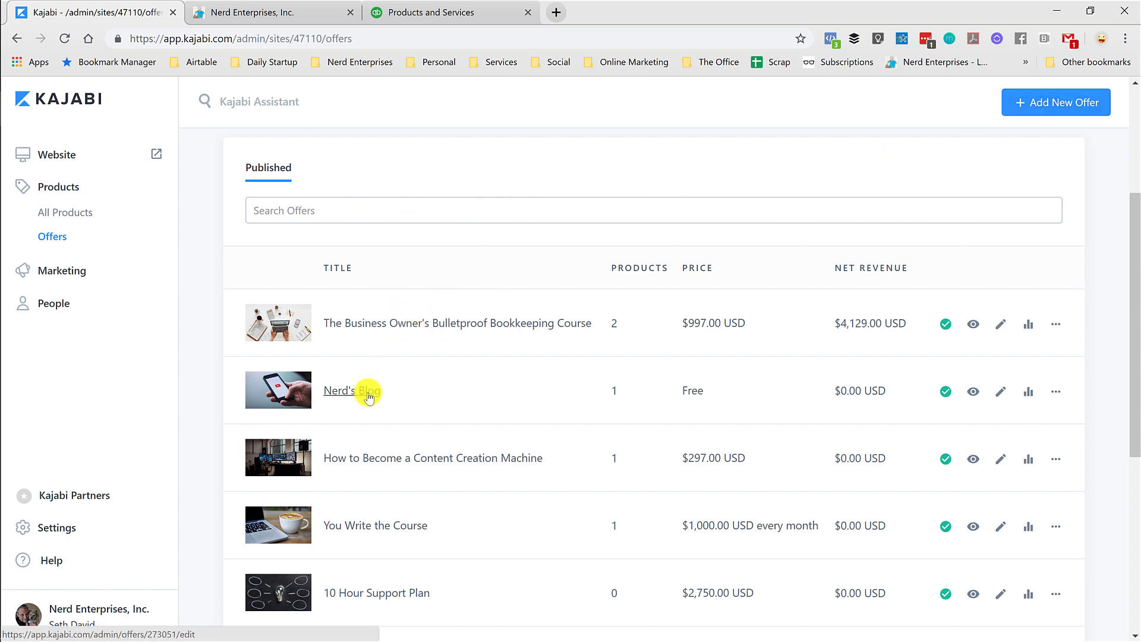
{"action": "left_click", "coordinate": [72, 217]}
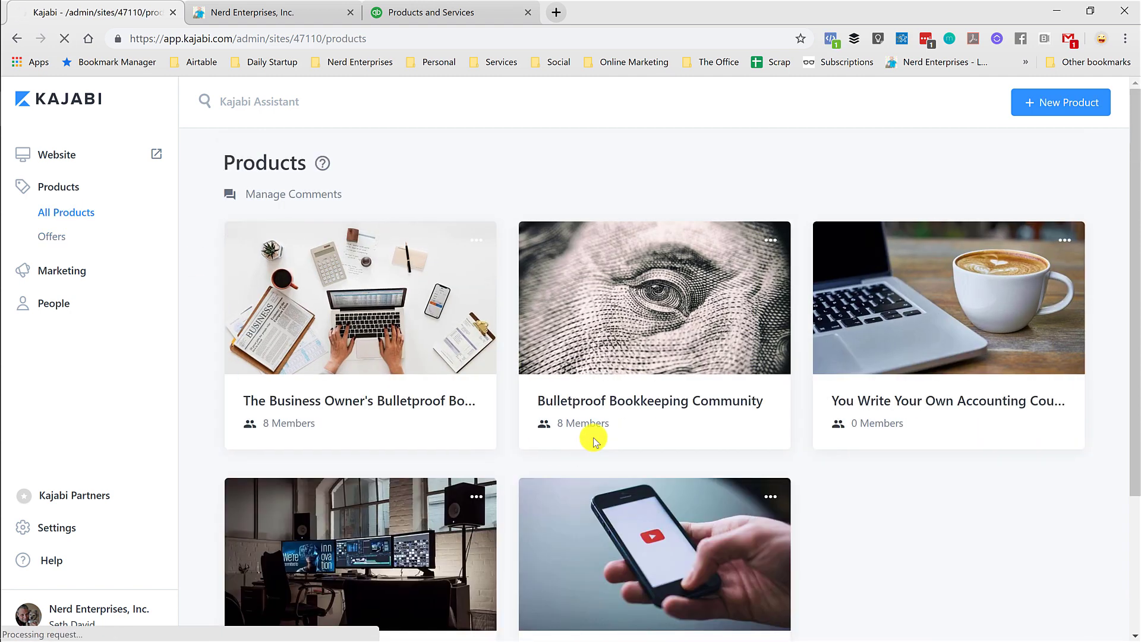
{"action": "scroll", "coordinate": [593, 440], "scroll_direction": "down", "scroll_amount": 3}
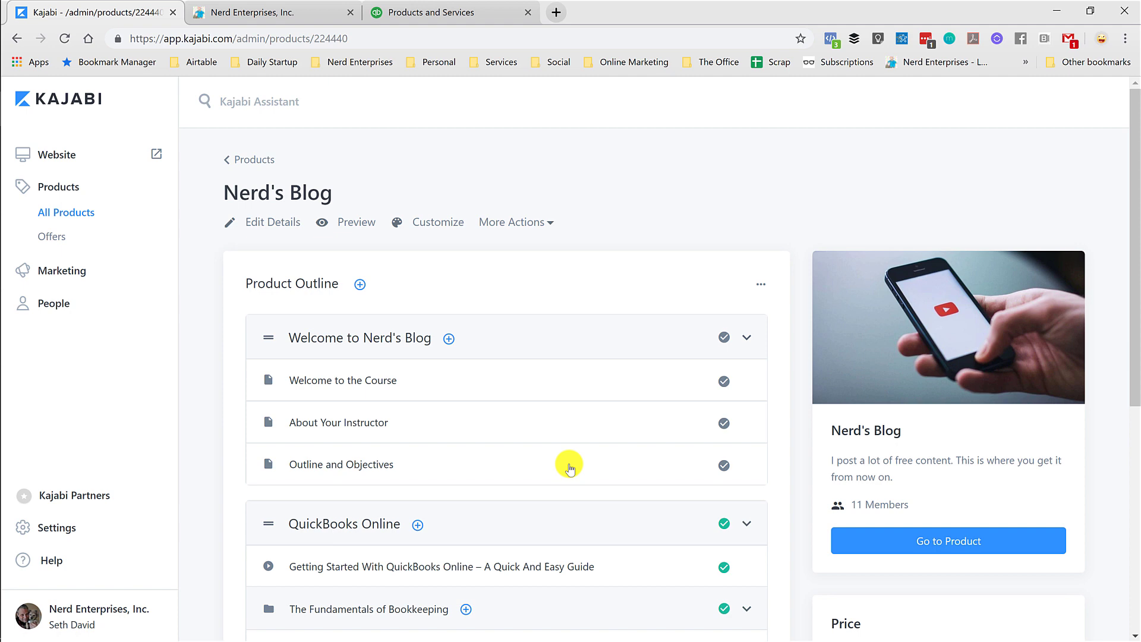
Browse the live Nerd's Blog landing page and its two categories as a member, then return to admin
{"action": "left_click", "coordinate": [265, 11]}
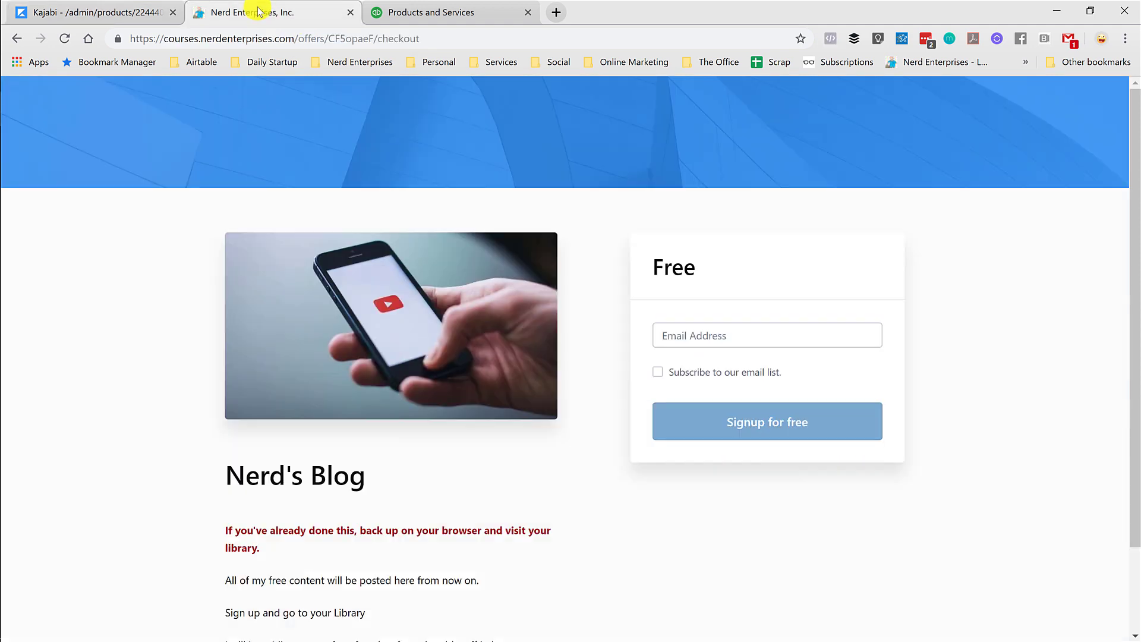
{"action": "left_click", "coordinate": [16, 38]}
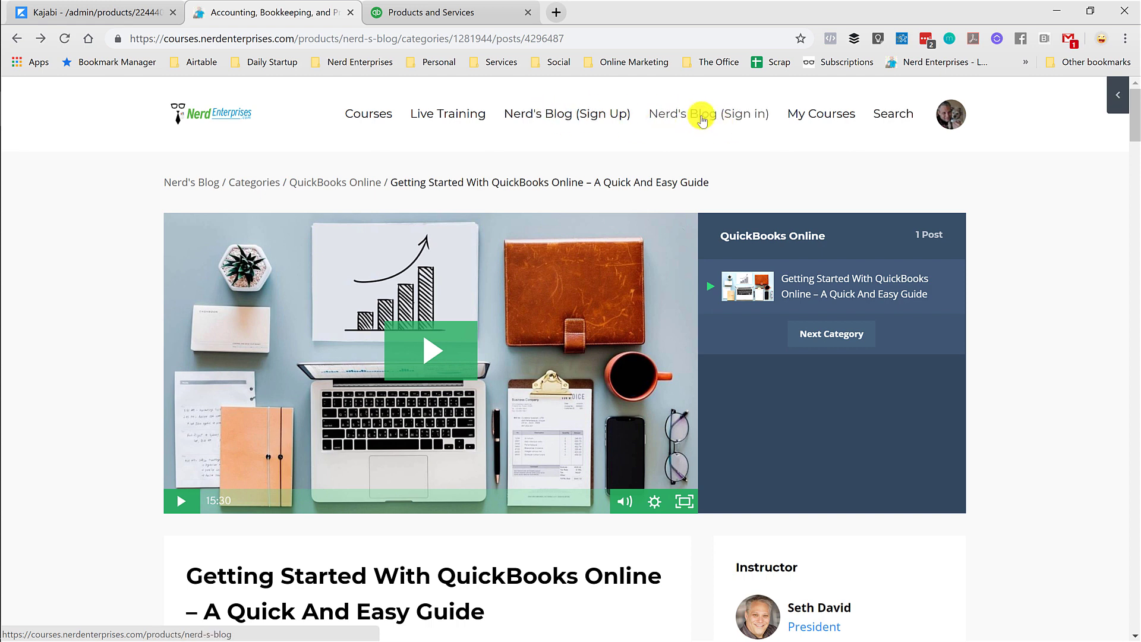
{"action": "left_click", "coordinate": [676, 121]}
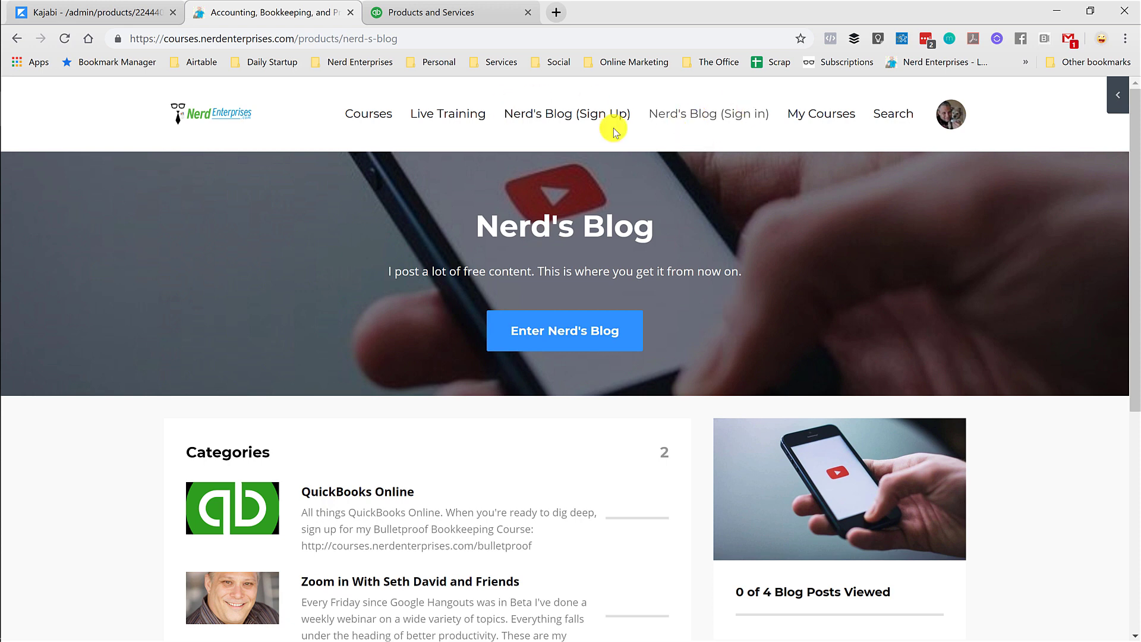
{"action": "scroll", "coordinate": [672, 309], "scroll_direction": "down", "scroll_amount": 1}
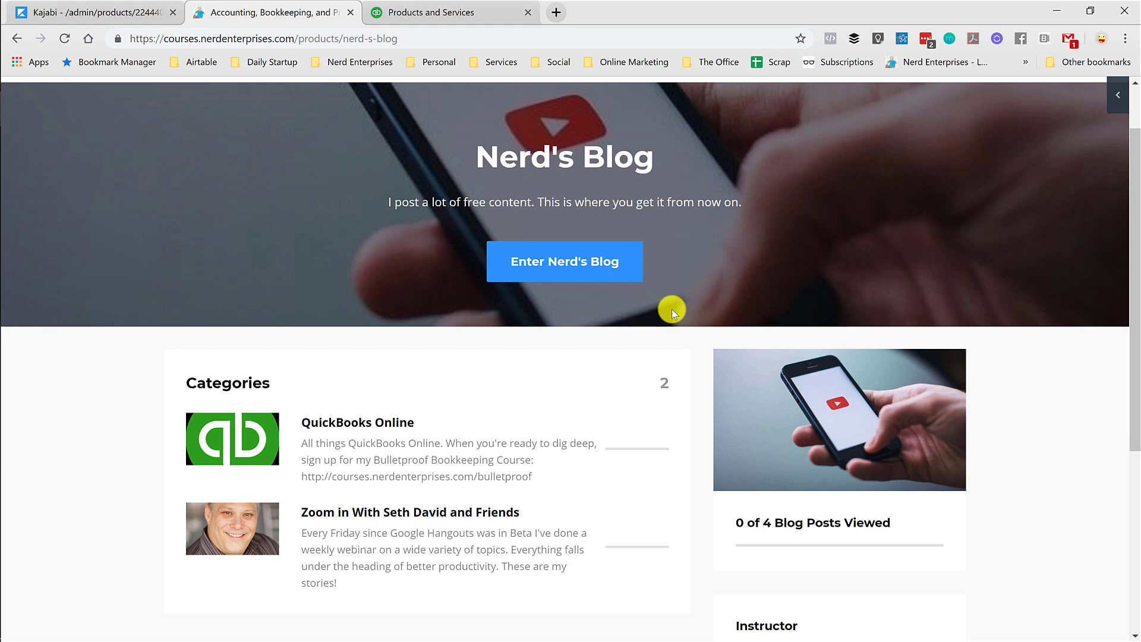
{"action": "scroll", "coordinate": [671, 309], "scroll_direction": "up", "scroll_amount": 1}
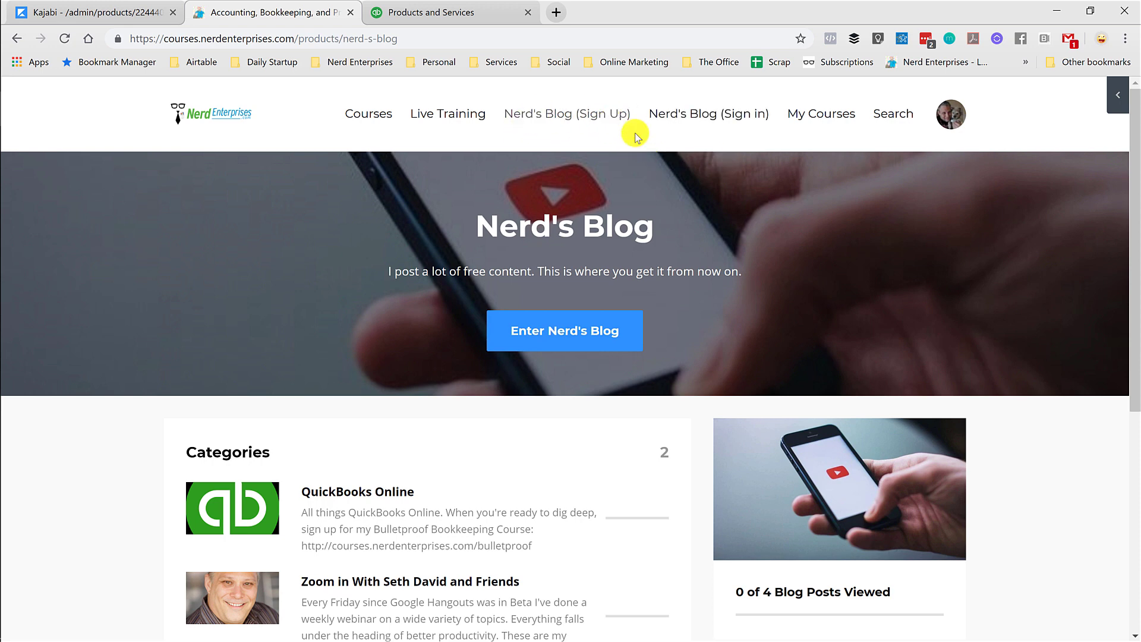
{"action": "scroll", "coordinate": [683, 273], "scroll_direction": "down", "scroll_amount": 2}
{"action": "scroll", "coordinate": [687, 274], "scroll_direction": "down", "scroll_amount": 2}
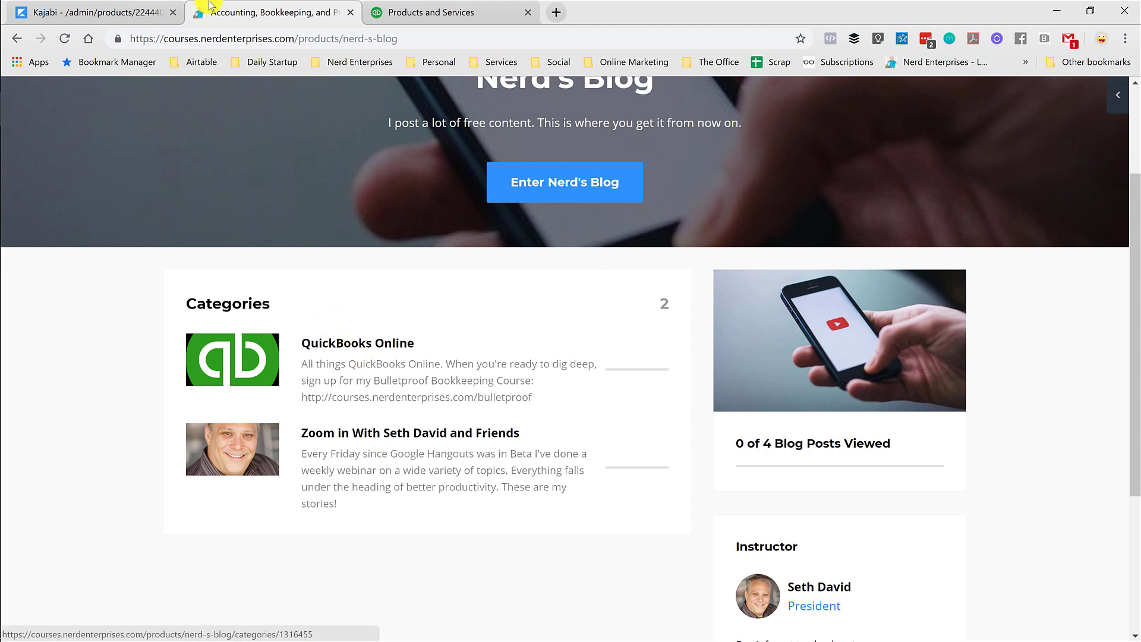
{"action": "left_click", "coordinate": [128, 14]}
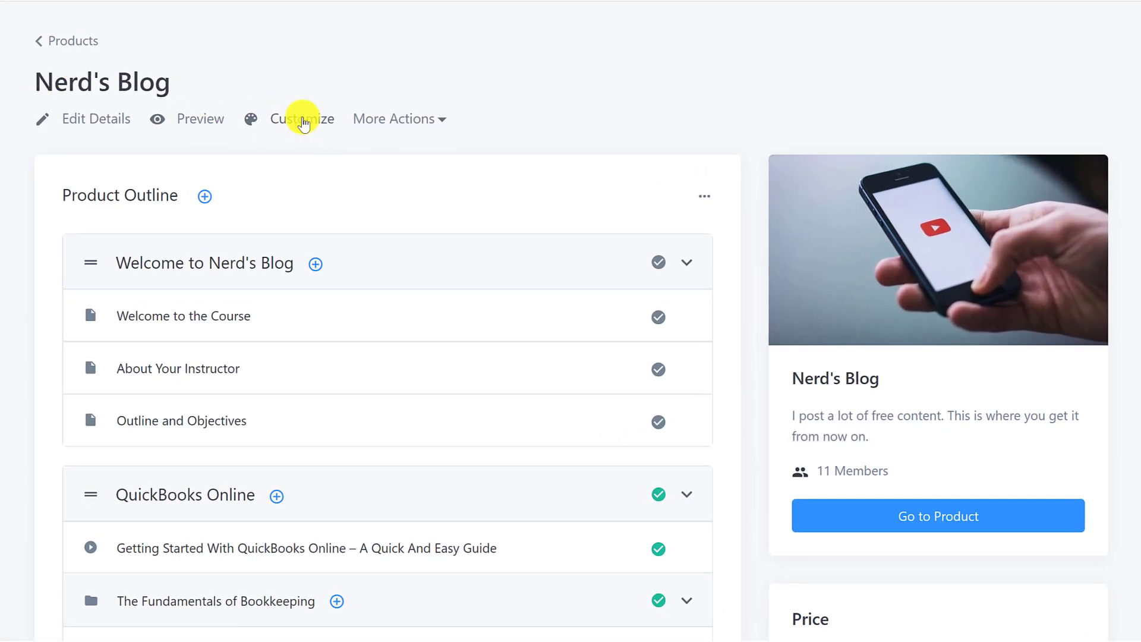
In the Nerd's Blog theme editor, verify the Product Syllabus section's Syllabus Type is categories
{"action": "left_click", "coordinate": [303, 123]}
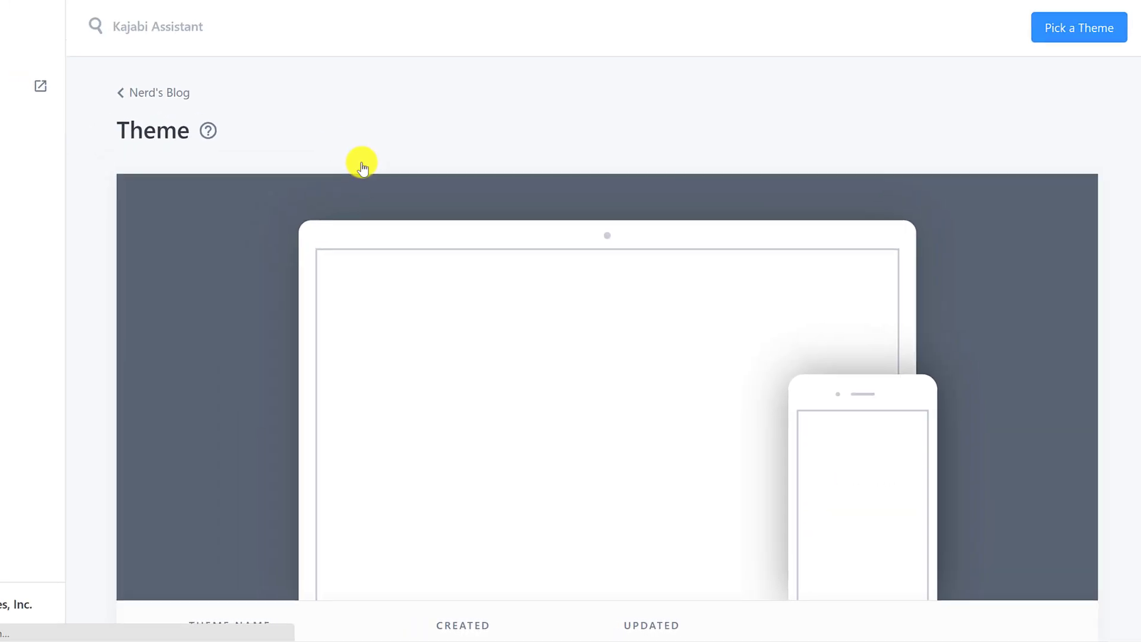
{"action": "scroll", "coordinate": [590, 255], "scroll_direction": "down", "scroll_amount": 3}
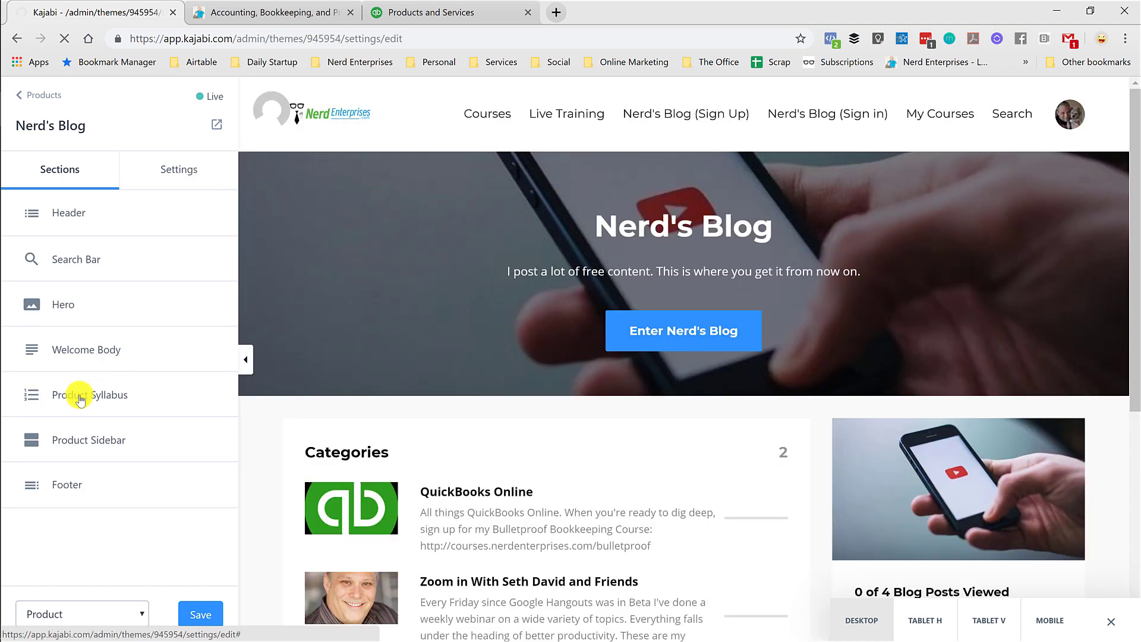
{"action": "left_click", "coordinate": [79, 396]}
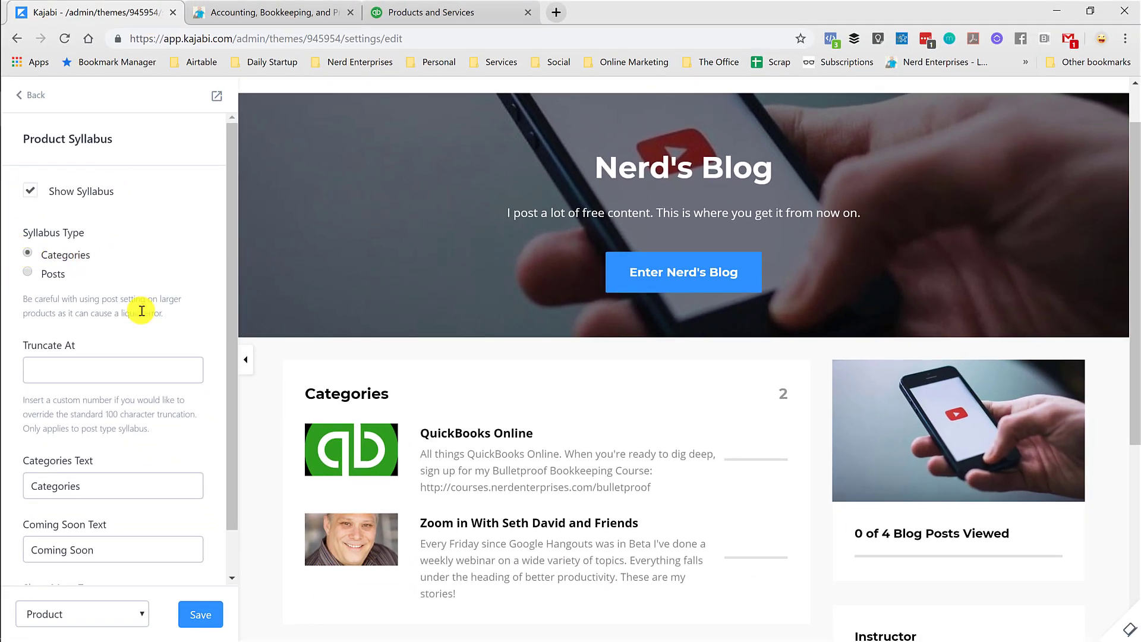
{"action": "scroll", "coordinate": [142, 311], "scroll_direction": "down", "scroll_amount": 1}
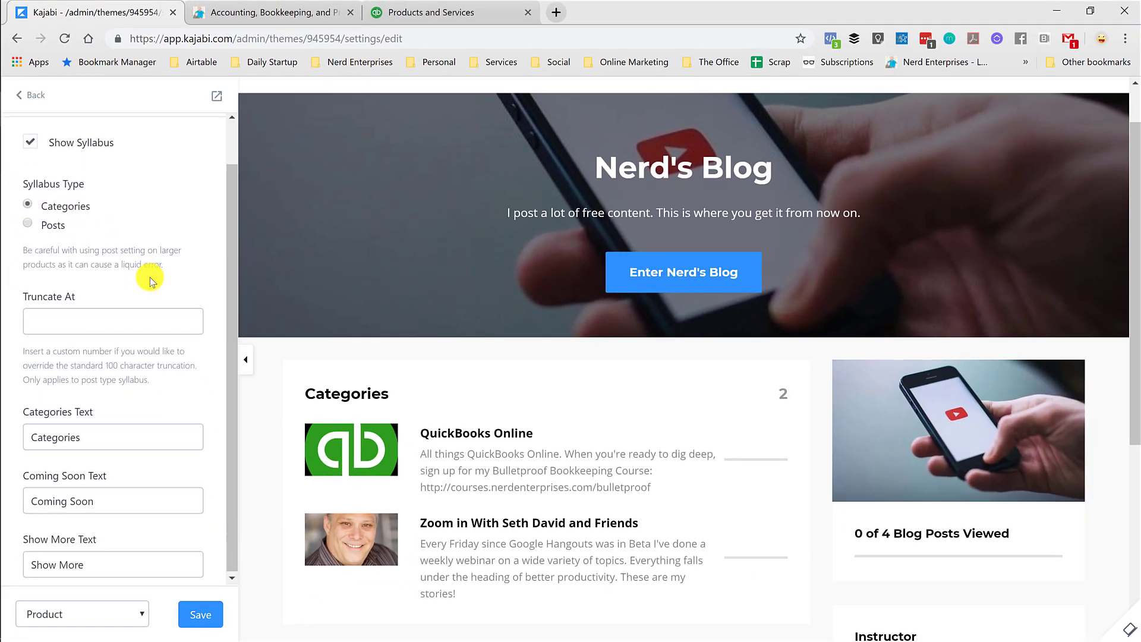
{"action": "left_click", "coordinate": [35, 97]}
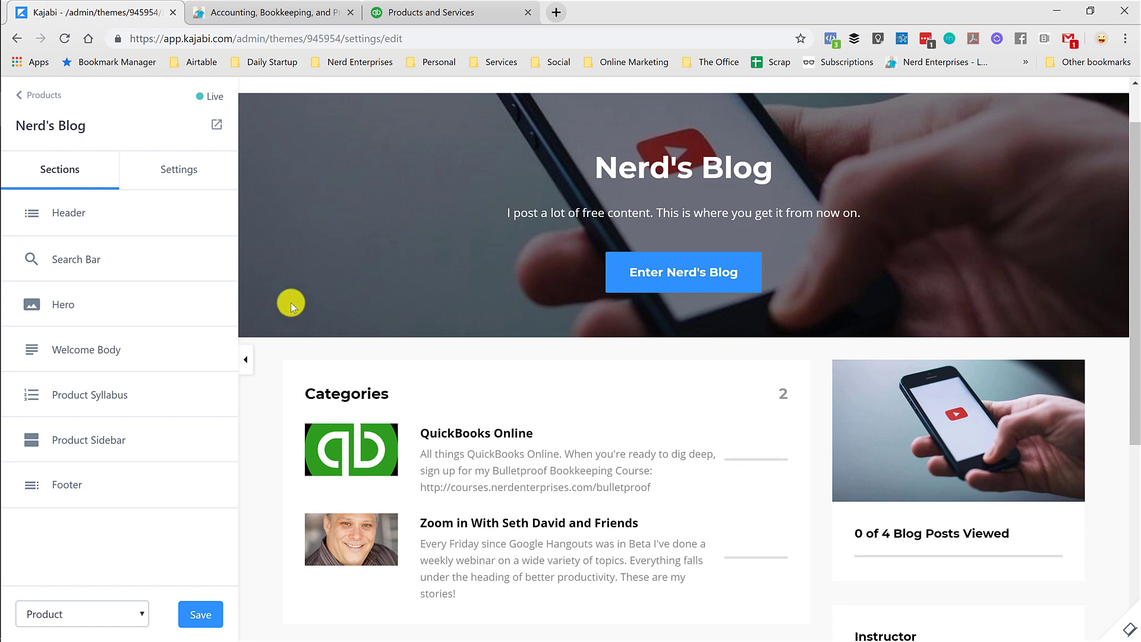
Return to the Nerd's Blog product and inspect the QuickBooks Online category's poster image
{"action": "left_click", "coordinate": [33, 100]}
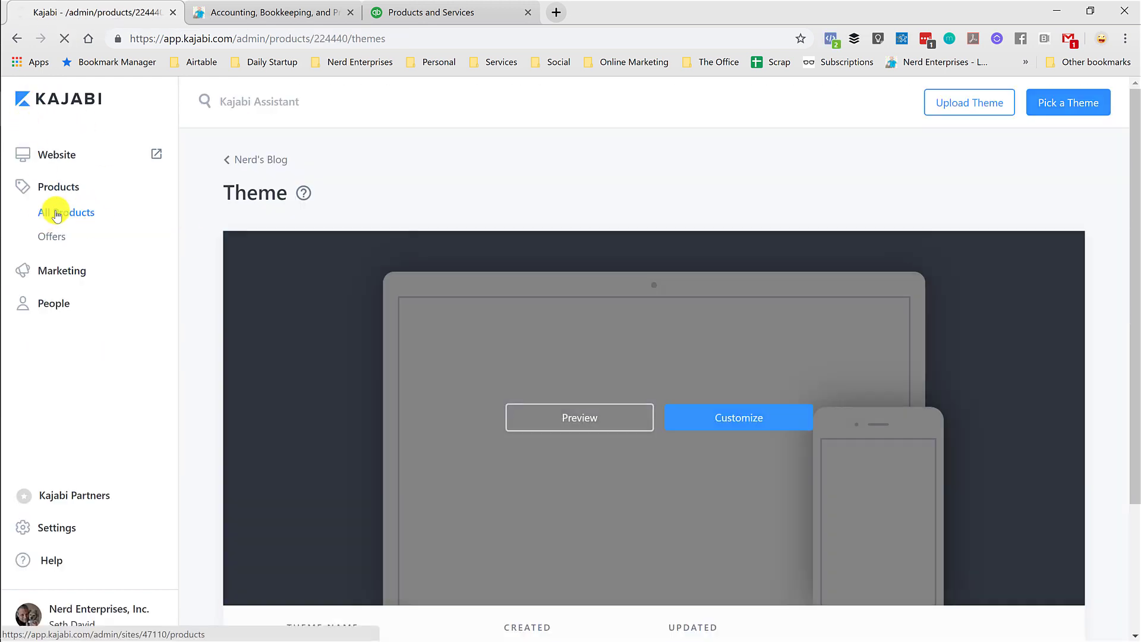
{"action": "left_click", "coordinate": [56, 215]}
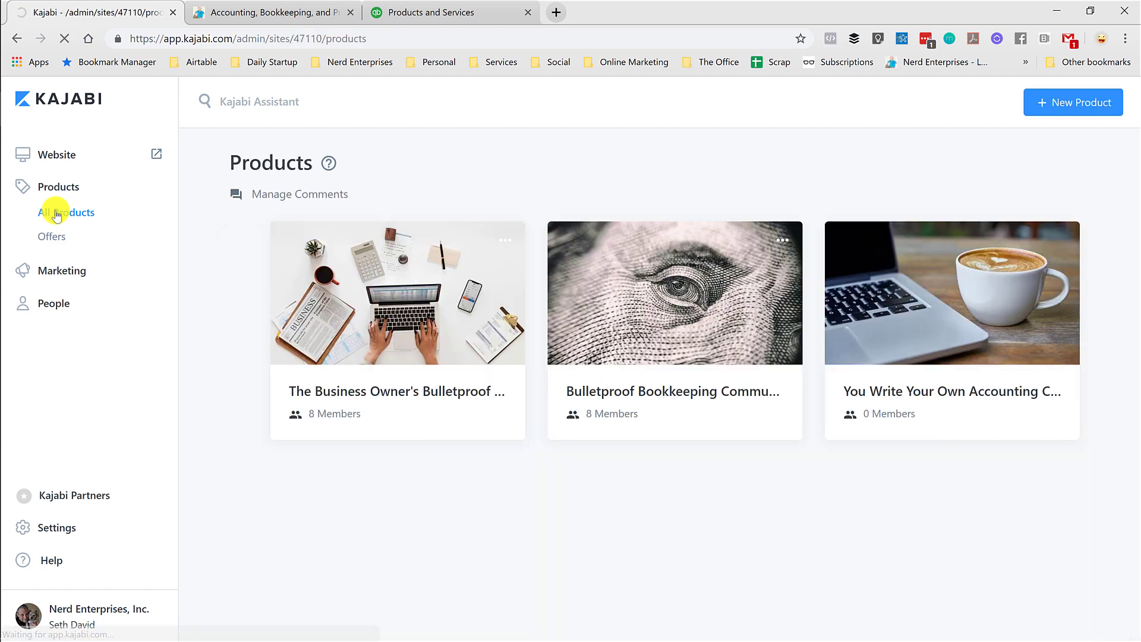
{"action": "scroll", "coordinate": [591, 476], "scroll_direction": "down", "scroll_amount": 3}
{"action": "left_click", "coordinate": [591, 475]}
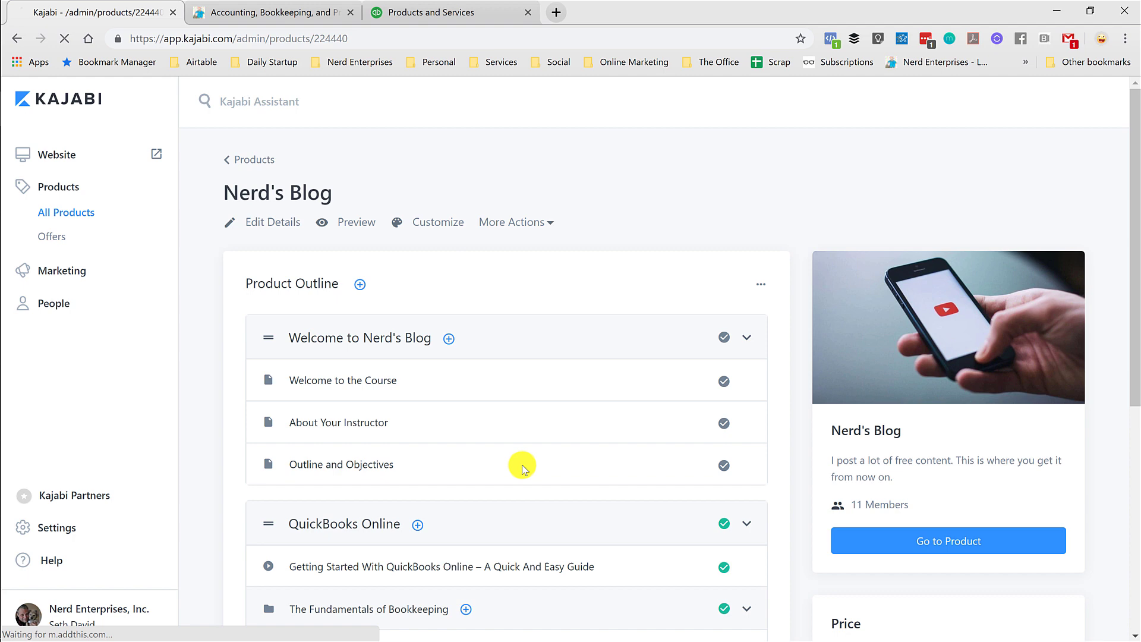
{"action": "scroll", "coordinate": [522, 464], "scroll_direction": "down", "scroll_amount": 4}
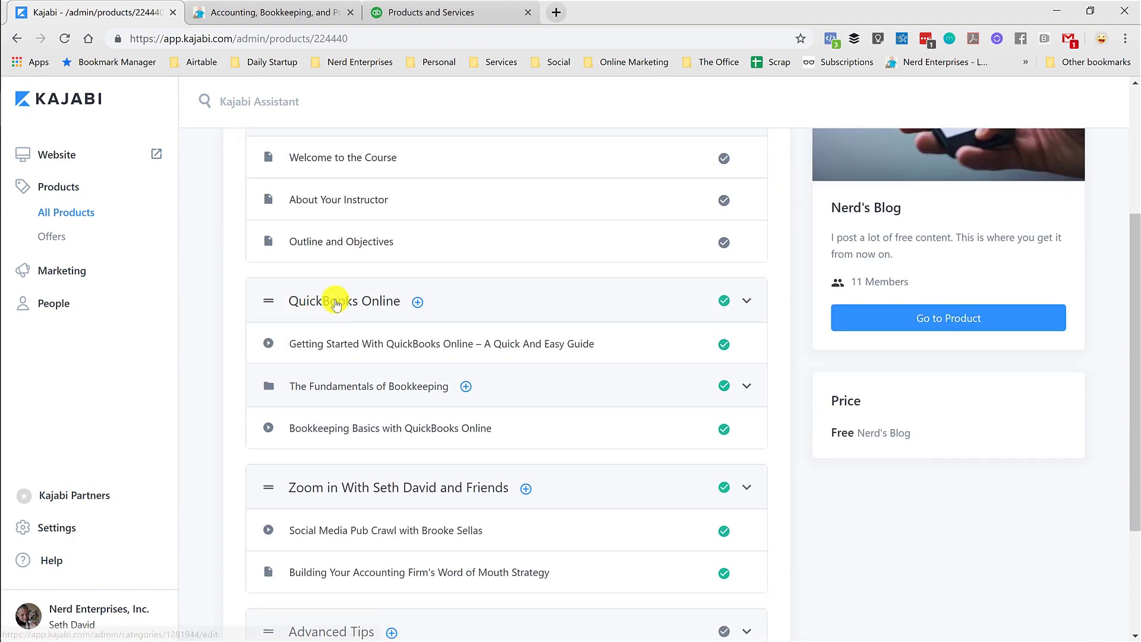
{"action": "left_click", "coordinate": [336, 303]}
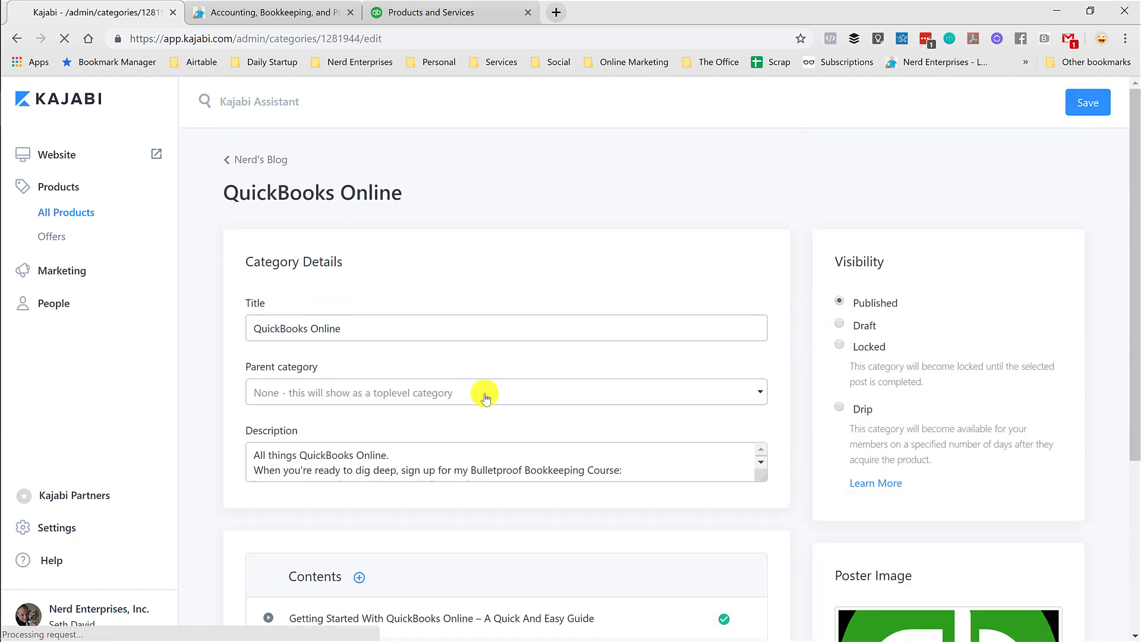
{"action": "scroll", "coordinate": [484, 408], "scroll_direction": "down", "scroll_amount": 4}
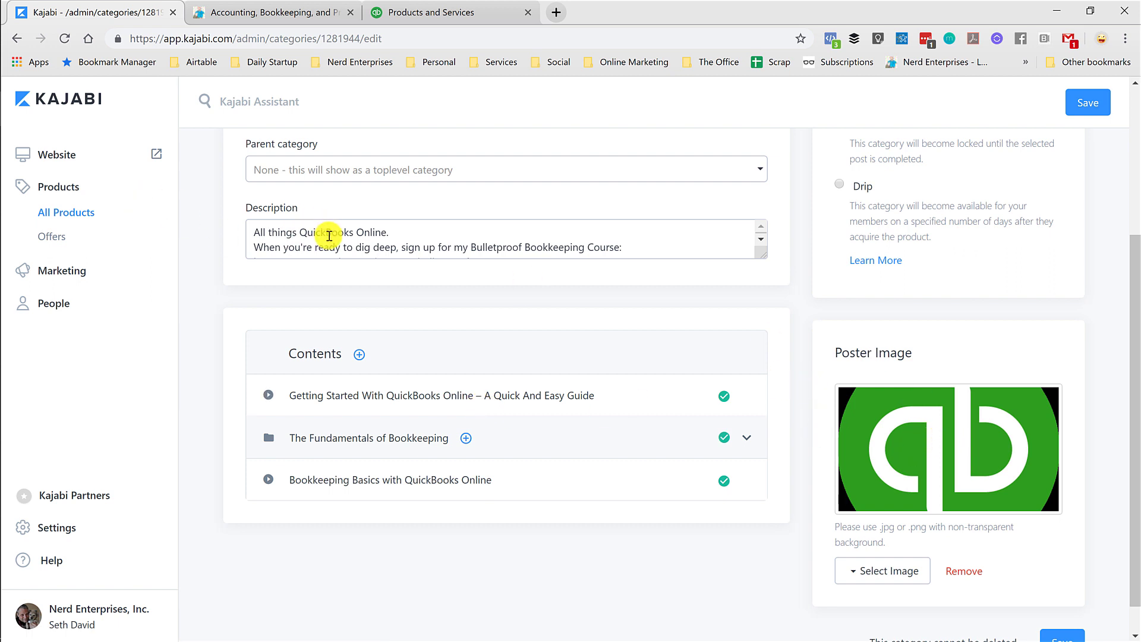
{"action": "left_click", "coordinate": [260, 11]}
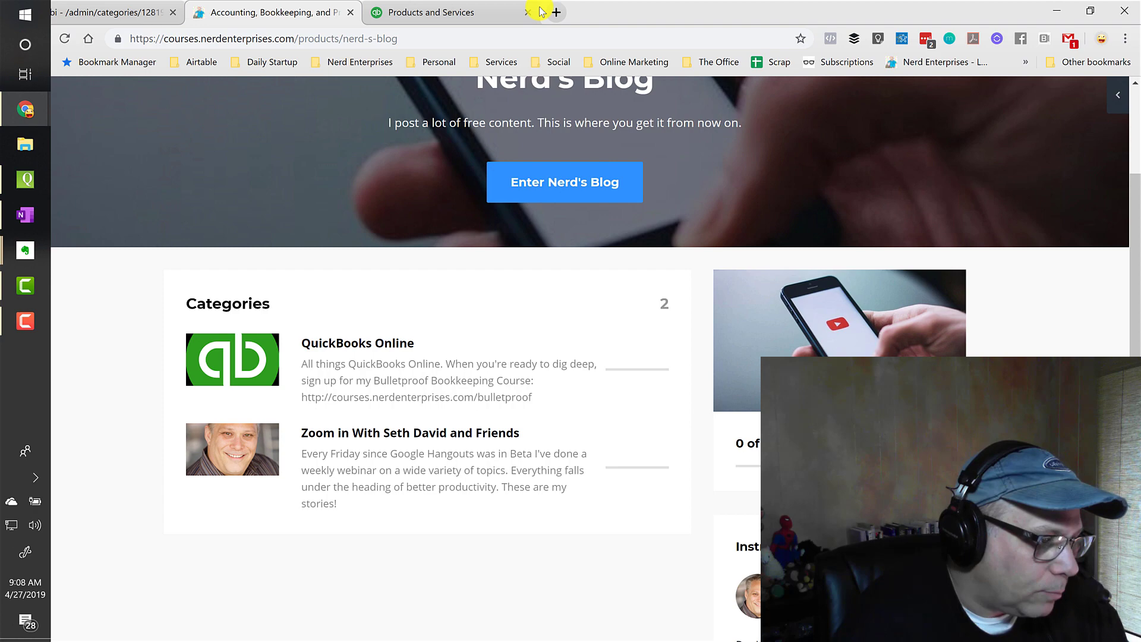
Search Google for the QuickBooks Online logo in a new tab
{"action": "left_click", "coordinate": [492, 12]}
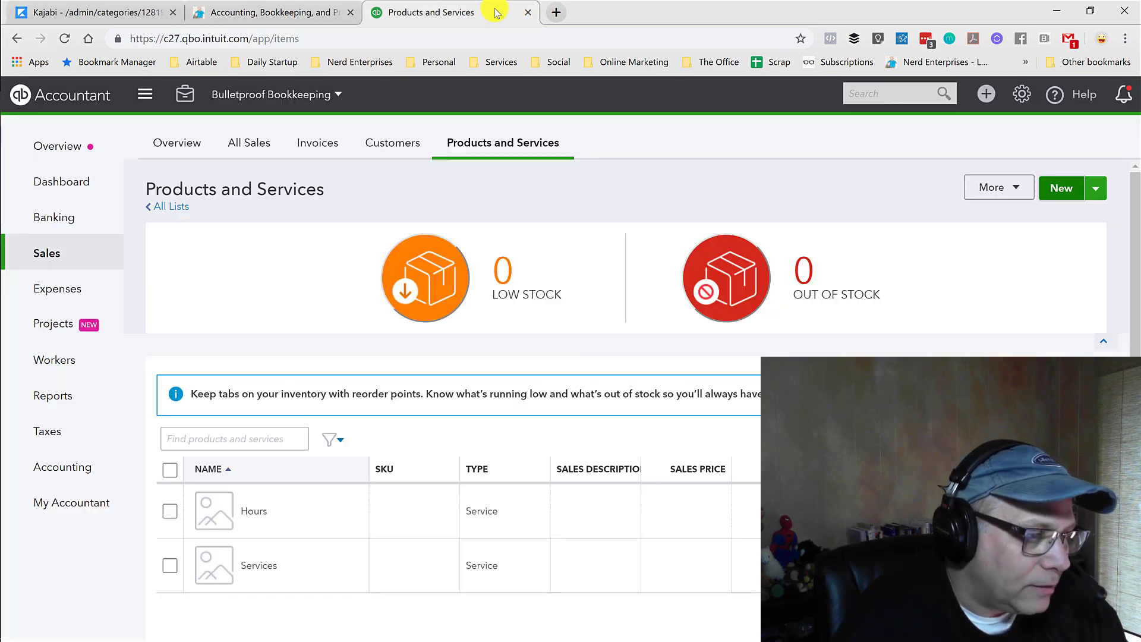
{"action": "left_click", "coordinate": [556, 11]}
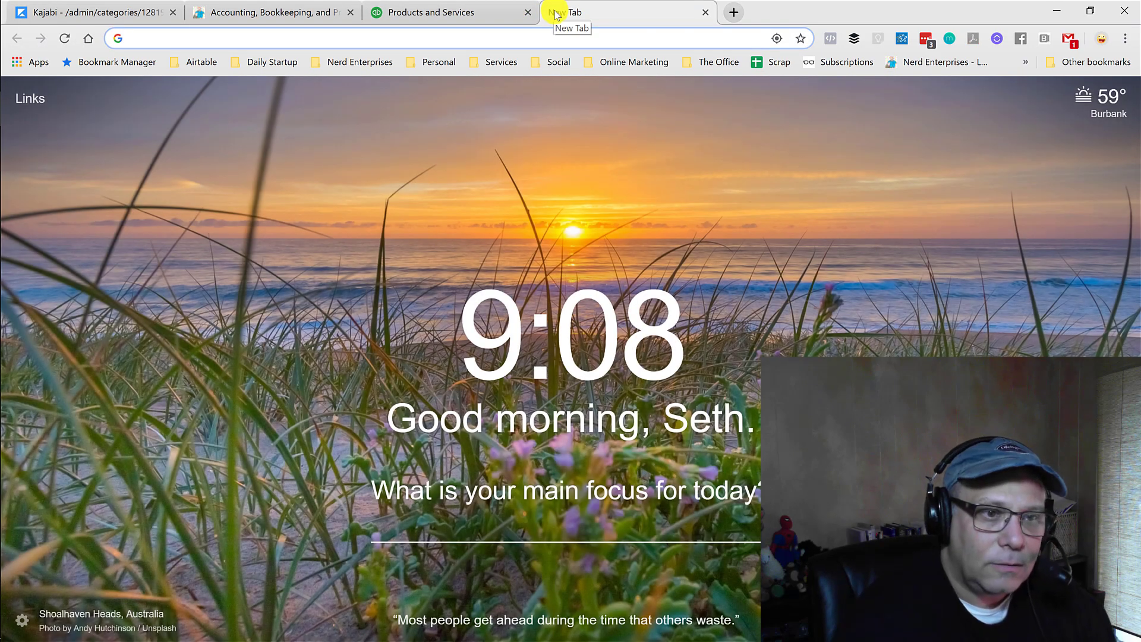
{"action": "type", "text": "Quickbooks online logo"}
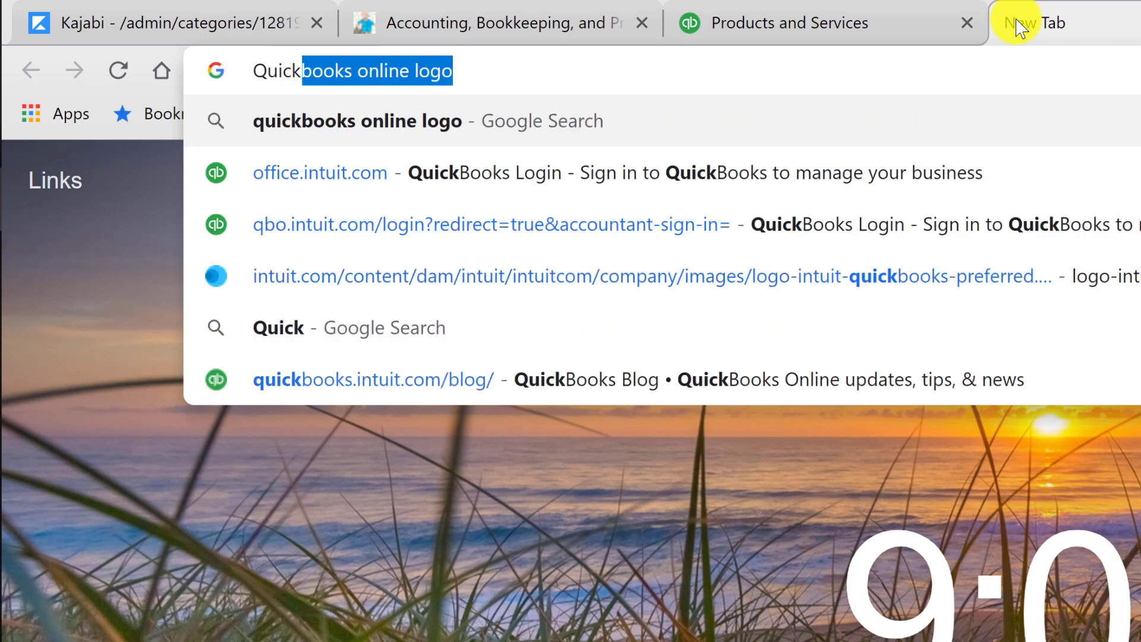
{"action": "key", "text": "Return"}
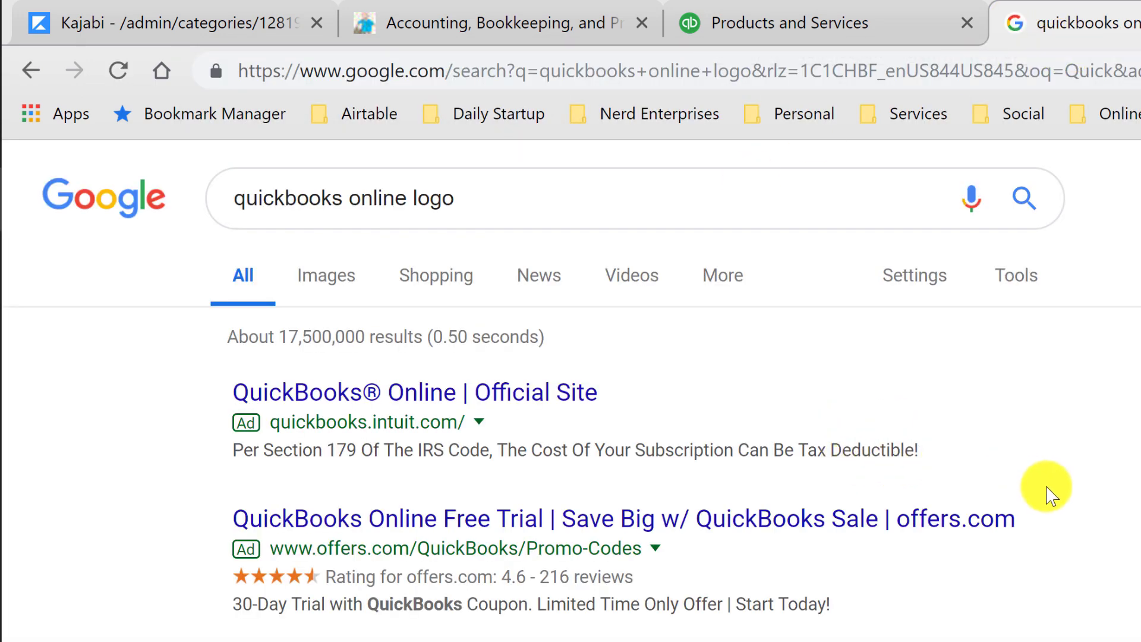
From the image results, open Intuit's Logos and Press Kits page and scroll through it
{"action": "left_click", "coordinate": [334, 279]}
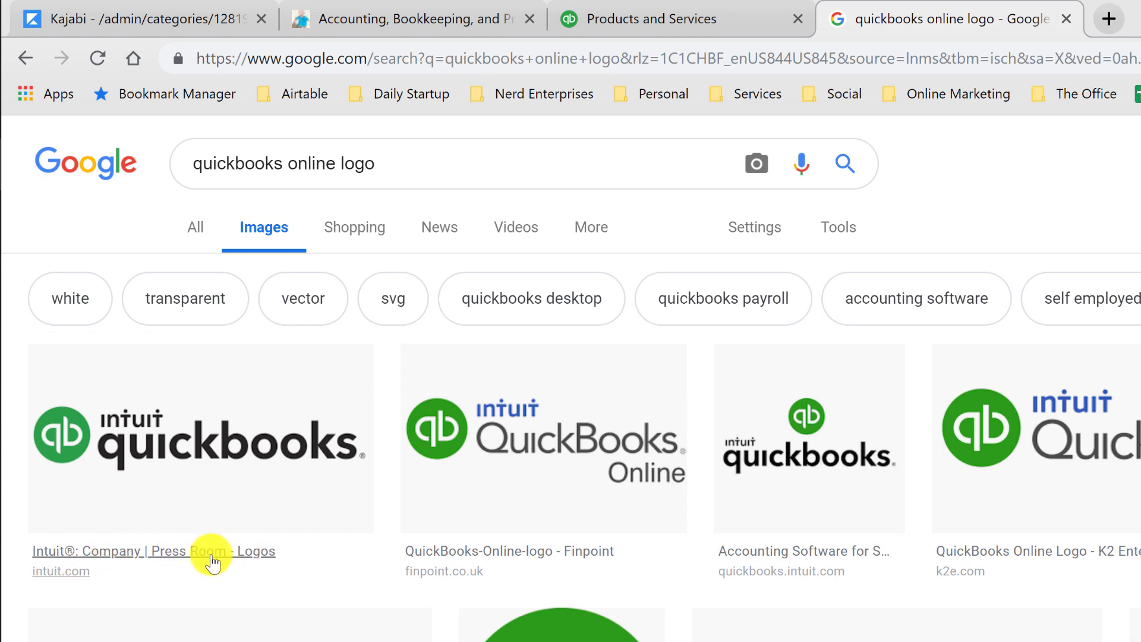
{"action": "left_click", "coordinate": [190, 560]}
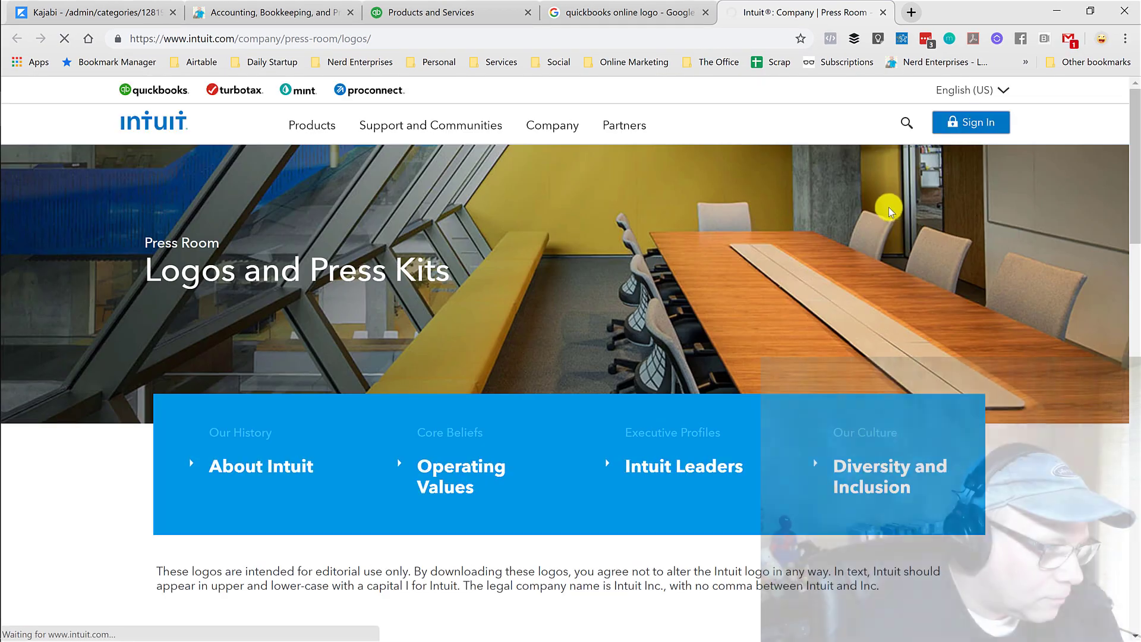
{"action": "scroll", "coordinate": [636, 300], "scroll_direction": "down", "scroll_amount": 5}
{"action": "scroll", "coordinate": [637, 300], "scroll_direction": "down", "scroll_amount": 2}
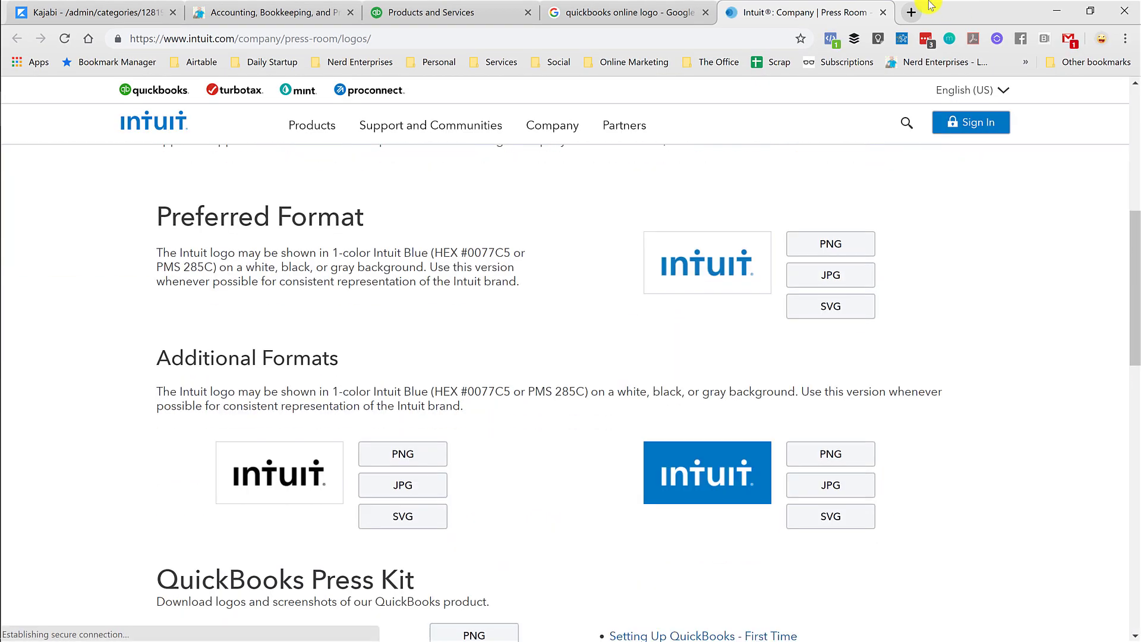
Search 'slack branding guidelines' and scroll Slack's Media Kit to its logos and brand guidelines
{"action": "left_click", "coordinate": [911, 12]}
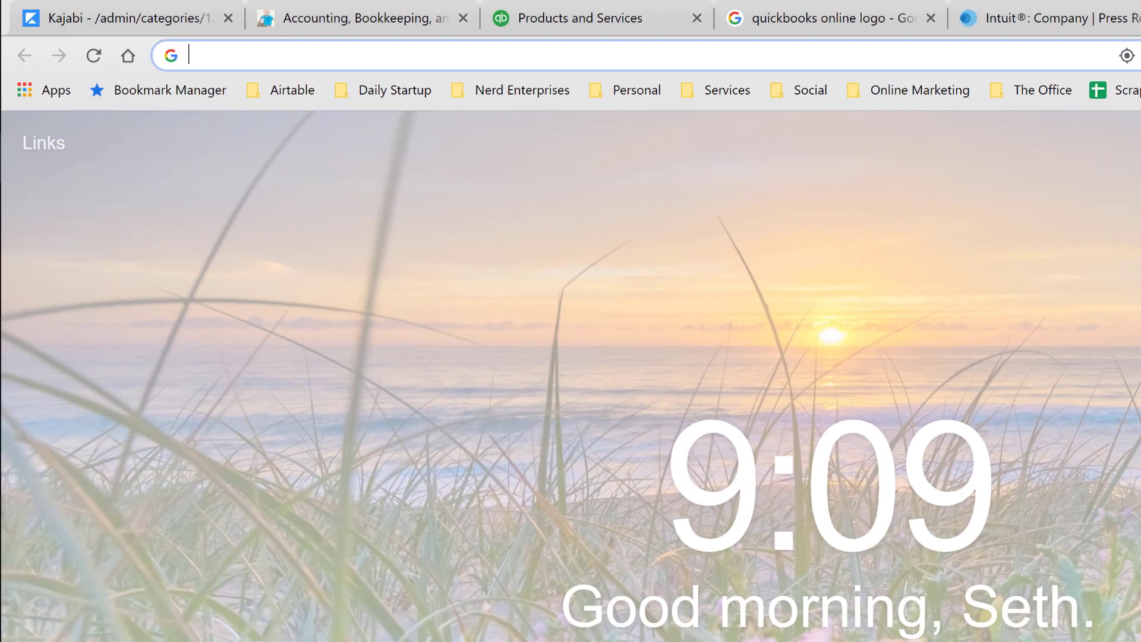
{"action": "type", "text": "slack branding guidelines"}
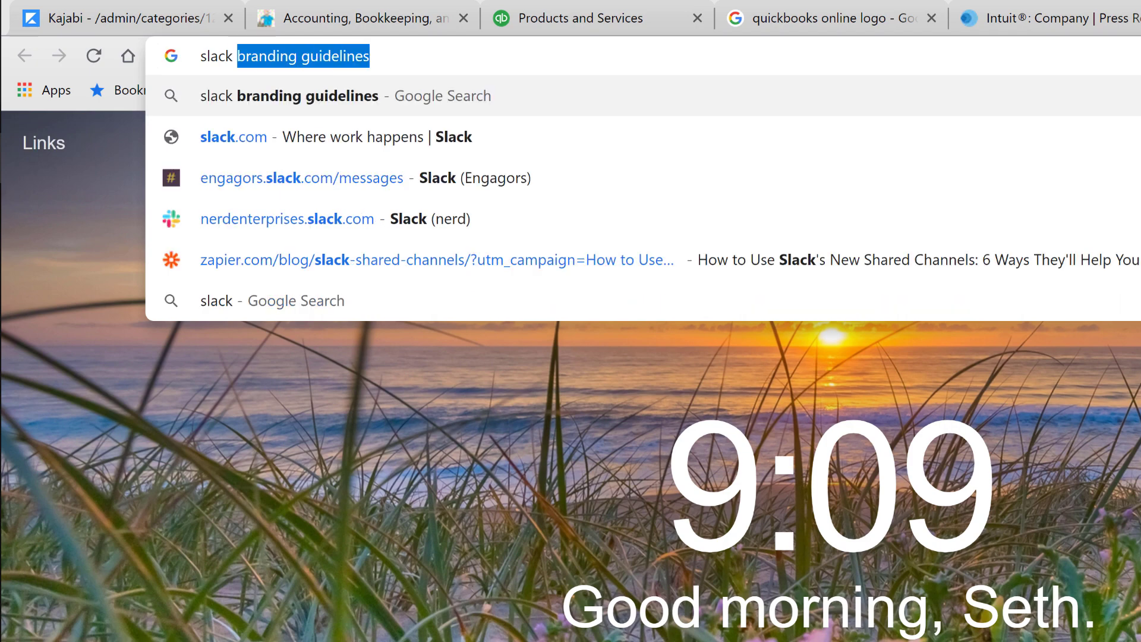
{"action": "key", "text": "Return"}
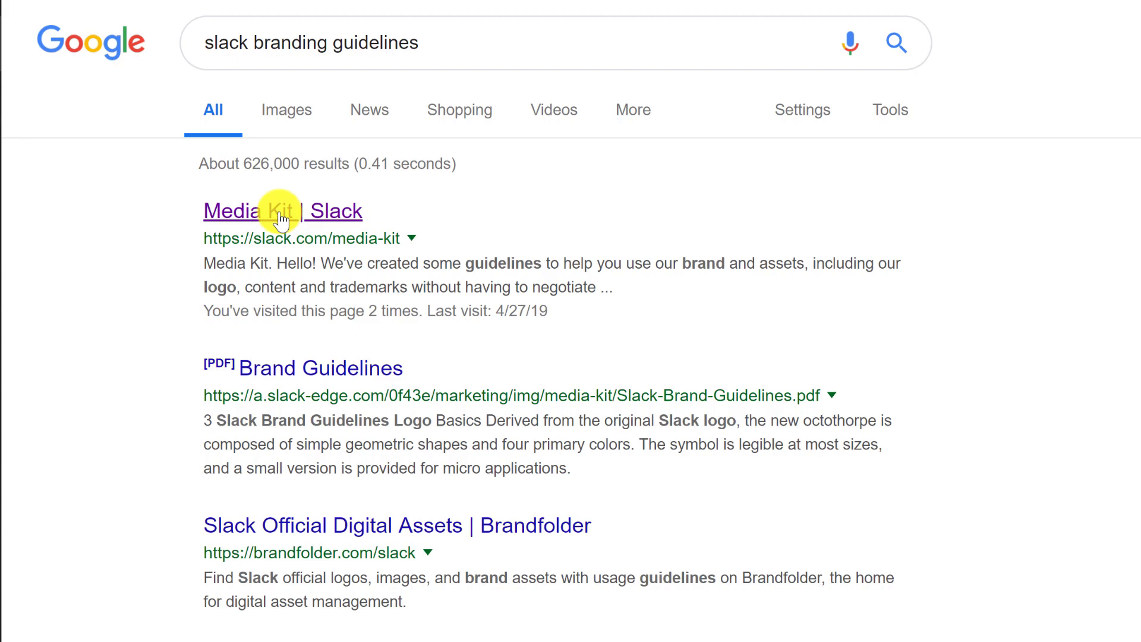
{"action": "left_click", "coordinate": [282, 220]}
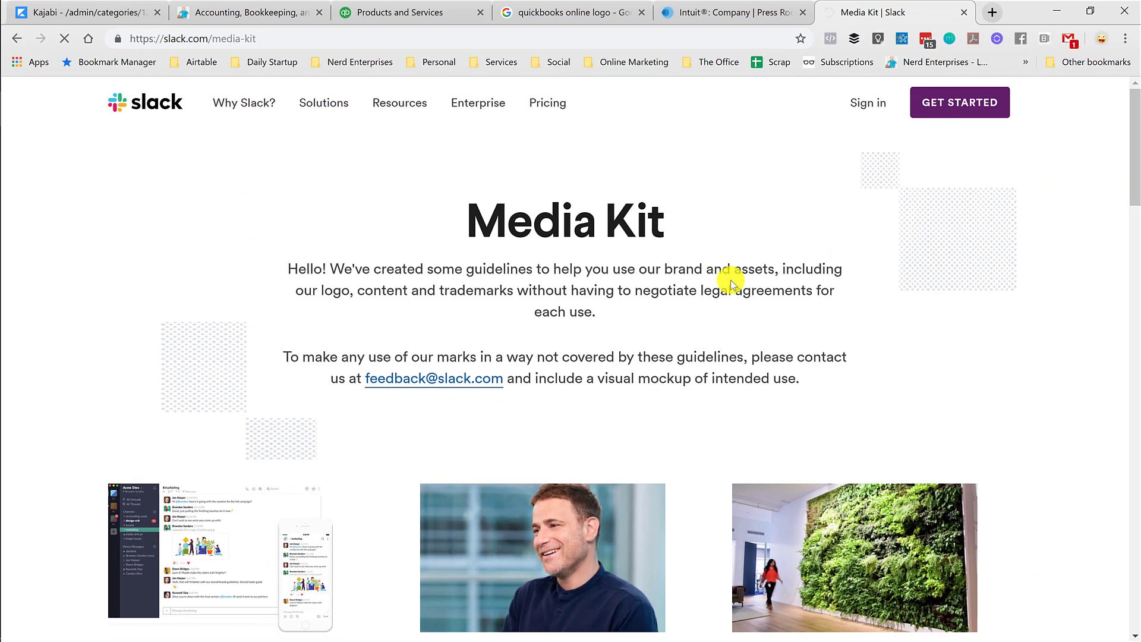
{"action": "scroll", "coordinate": [729, 281], "scroll_direction": "down", "scroll_amount": 5}
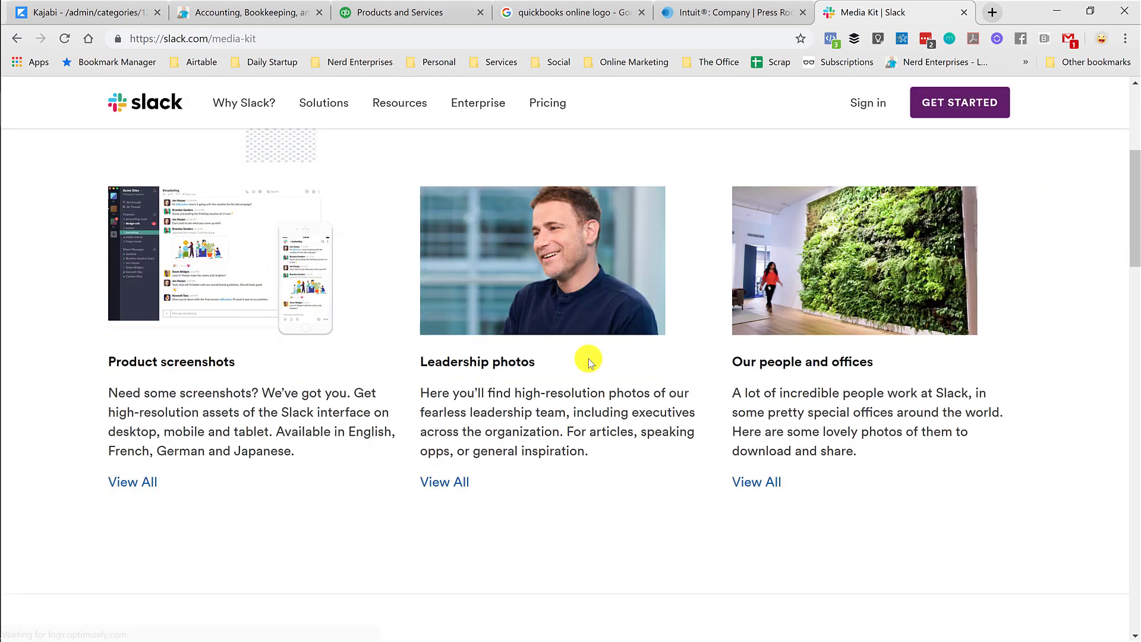
{"action": "scroll", "coordinate": [588, 360], "scroll_direction": "down", "scroll_amount": 6}
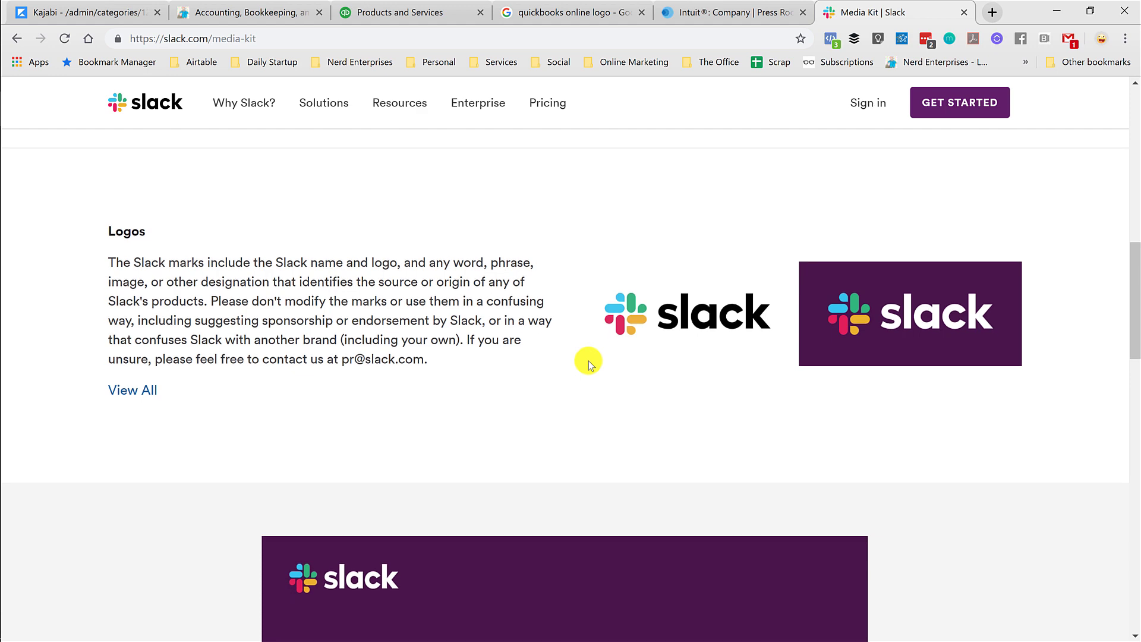
{"action": "scroll", "coordinate": [588, 361], "scroll_direction": "down", "scroll_amount": 1}
{"action": "scroll", "coordinate": [715, 267], "scroll_direction": "down", "scroll_amount": 8}
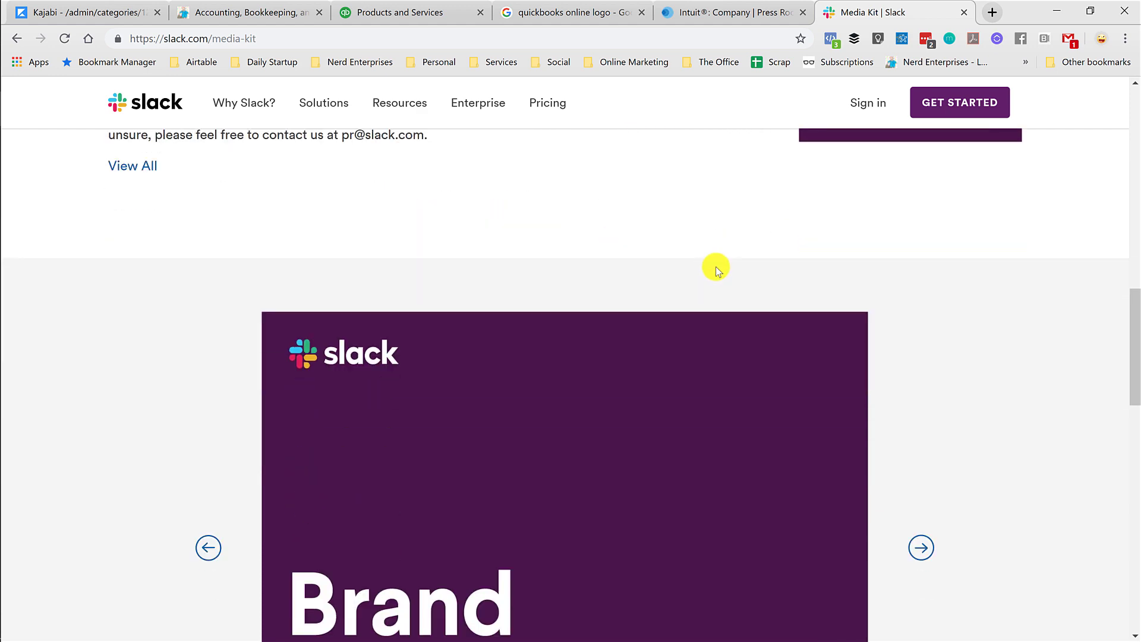
{"action": "scroll", "coordinate": [465, 276], "scroll_direction": "down", "scroll_amount": 2}
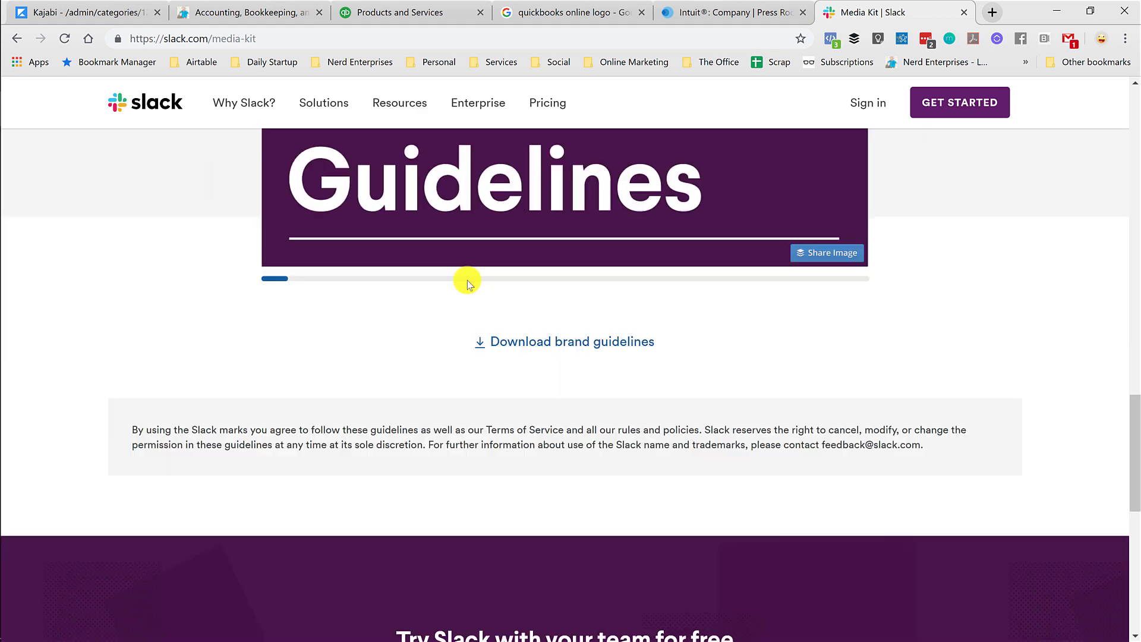
{"action": "scroll", "coordinate": [467, 280], "scroll_direction": "up", "scroll_amount": 8}
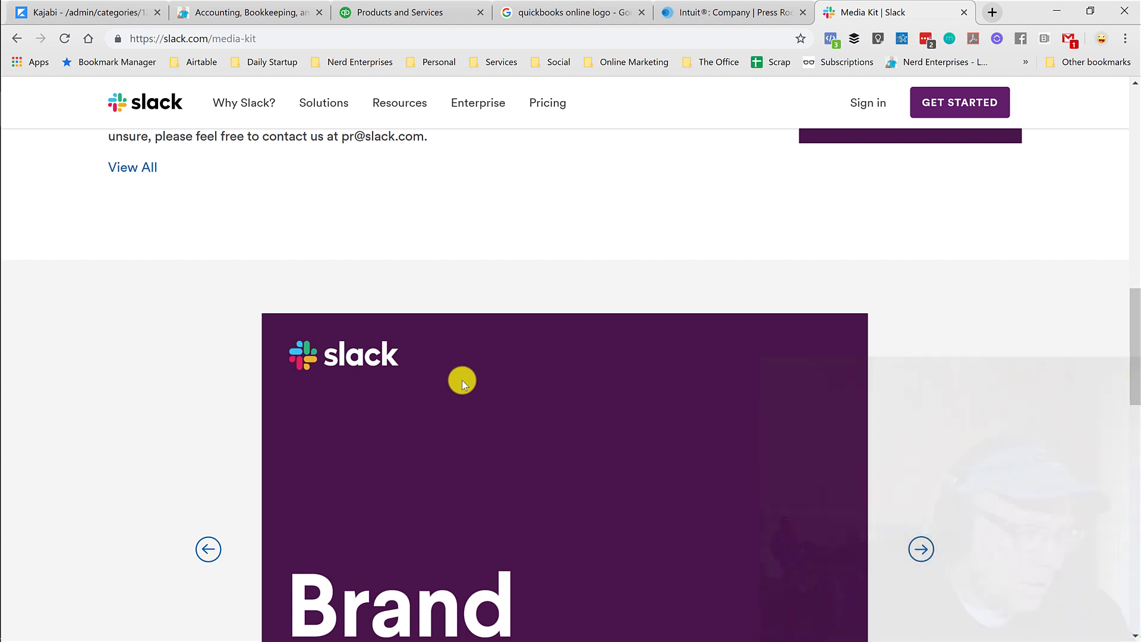
View the Zoom in With Seth David and Friends category on the live Nerd's Blog site
{"action": "left_click", "coordinate": [385, 7]}
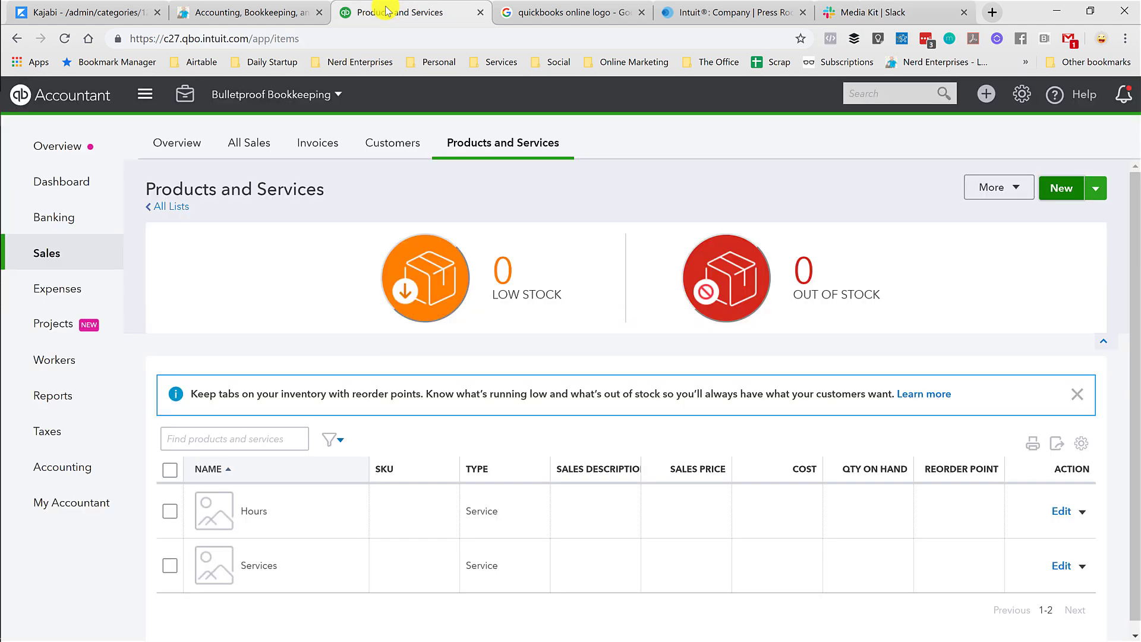
{"action": "left_click", "coordinate": [274, 14]}
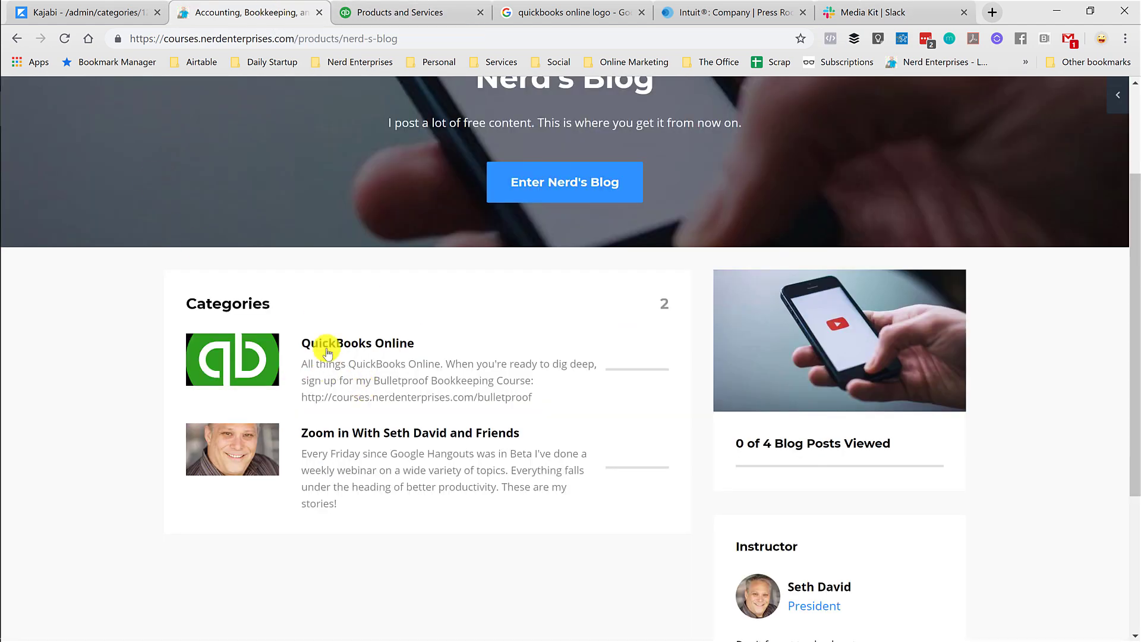
{"action": "left_click", "coordinate": [385, 433]}
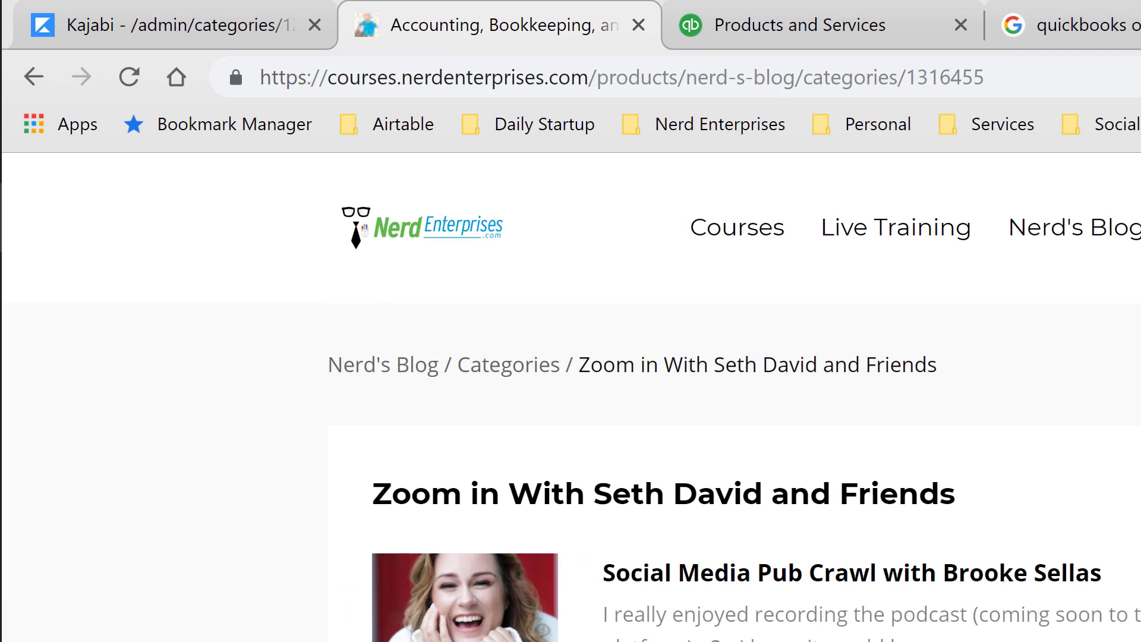
{"action": "key", "text": "alt+Home"}
Load pexels.com, scroll its free stock photo homepage, and start a photo search
{"action": "type", "text": "pexe"}
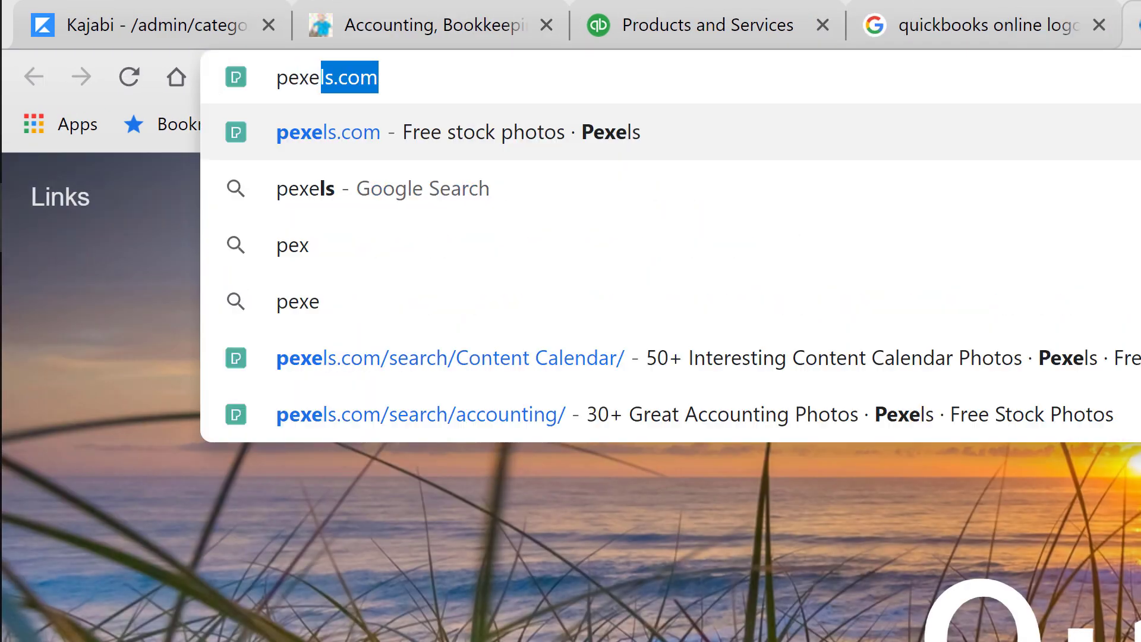
{"action": "key", "text": "Return"}
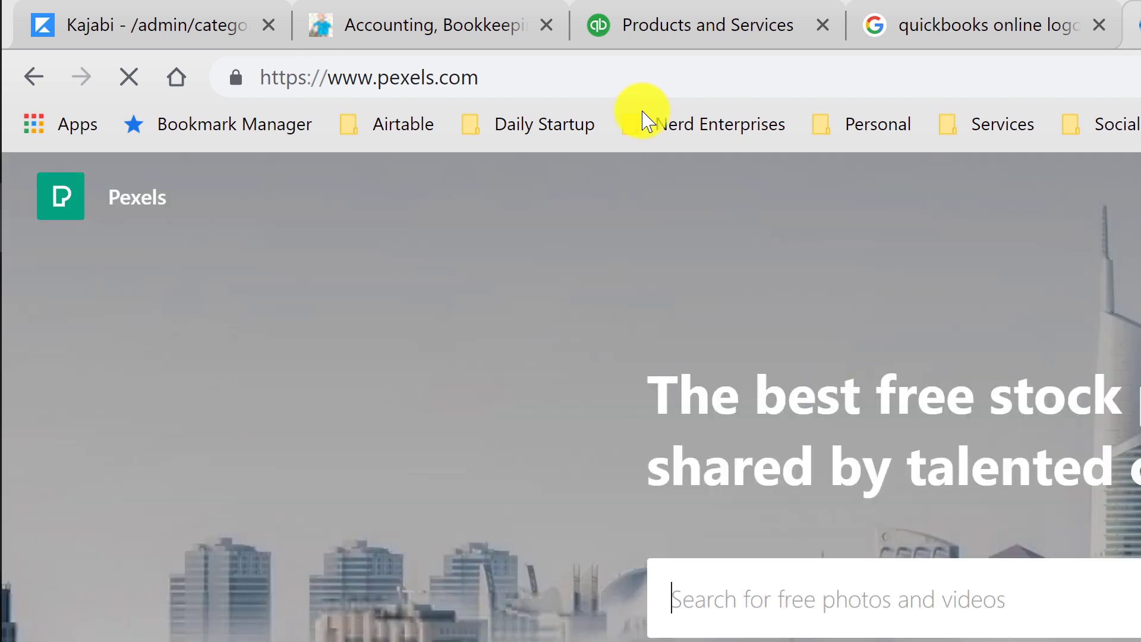
{"action": "scroll", "coordinate": [665, 499], "scroll_direction": "down", "scroll_amount": 6}
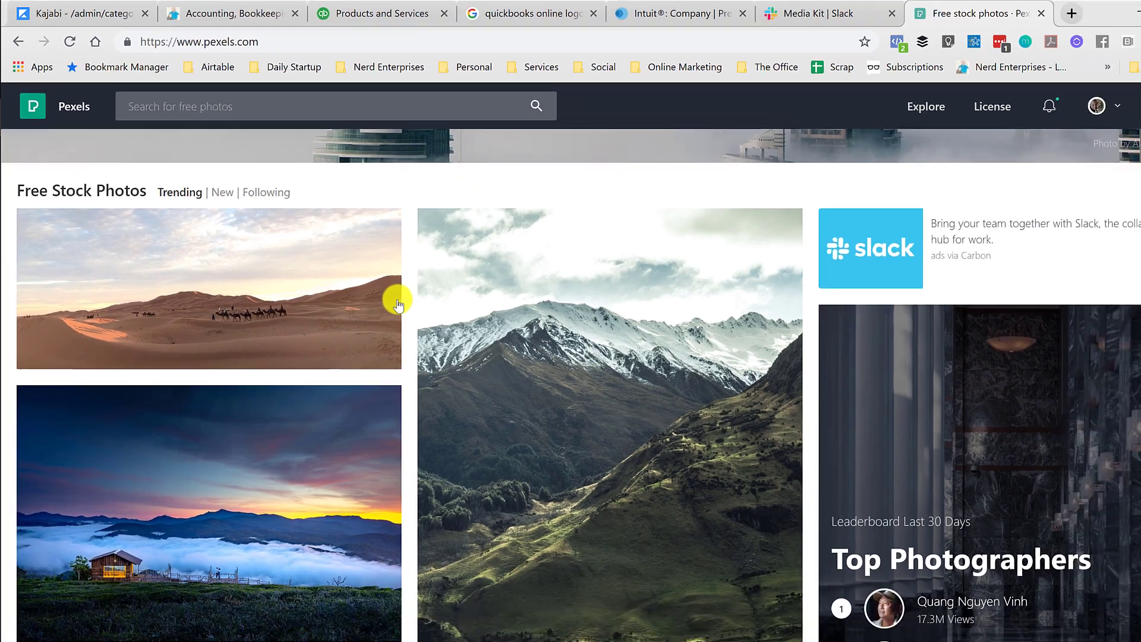
{"action": "scroll", "coordinate": [662, 505], "scroll_direction": "up", "scroll_amount": 6}
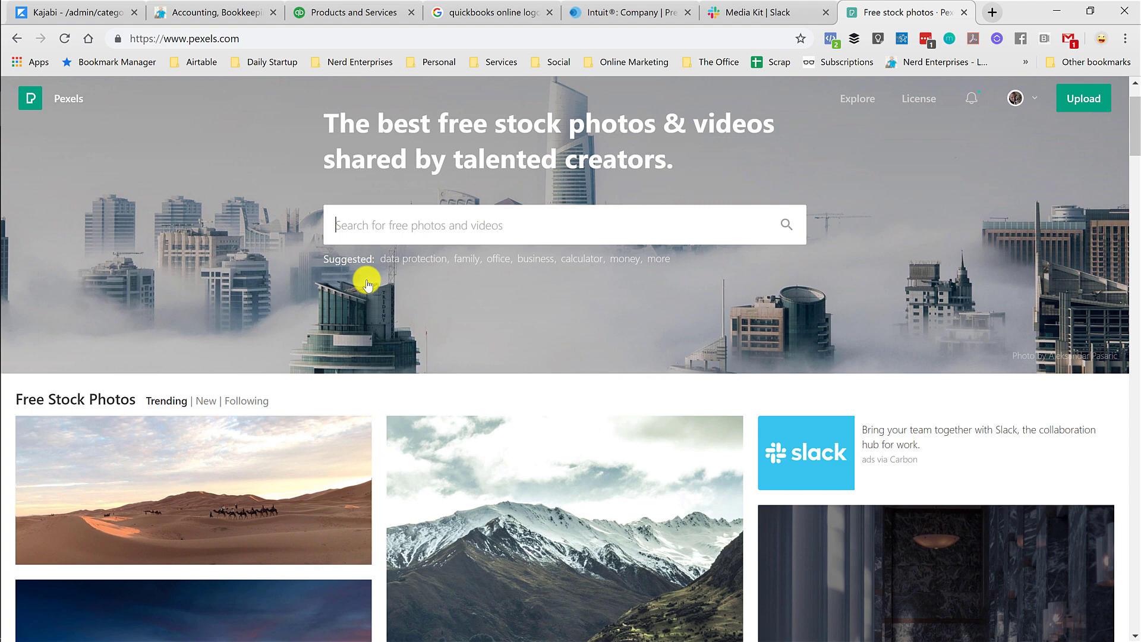
{"action": "scroll", "coordinate": [365, 282], "scroll_direction": "down", "scroll_amount": 3}
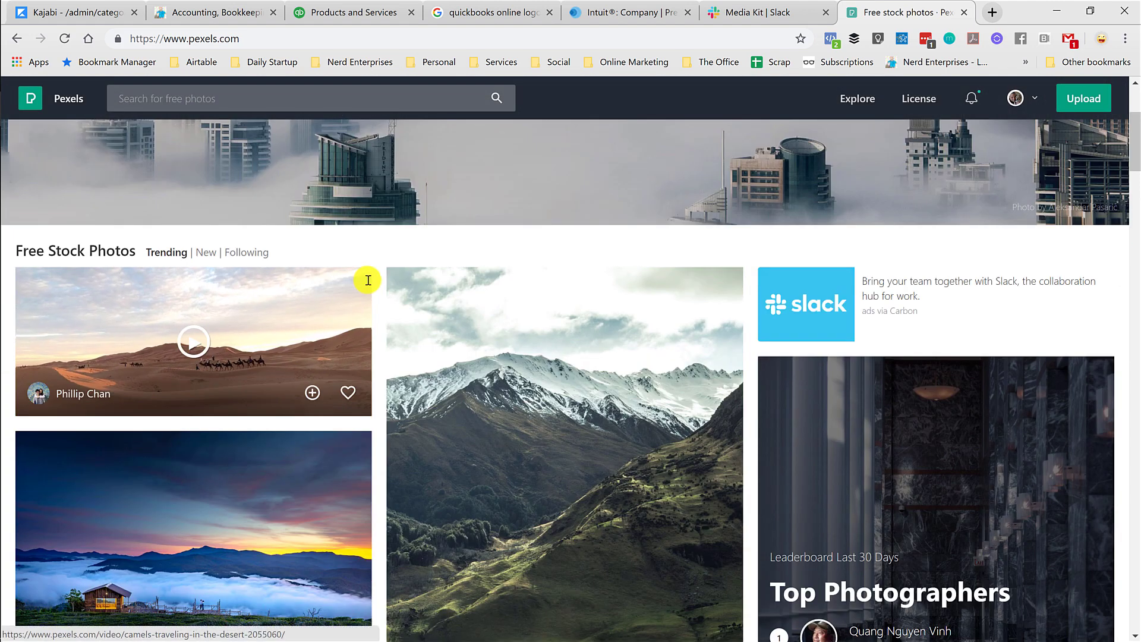
{"action": "scroll", "coordinate": [364, 285], "scroll_direction": "up", "scroll_amount": 4}
{"action": "left_click", "coordinate": [367, 290]}
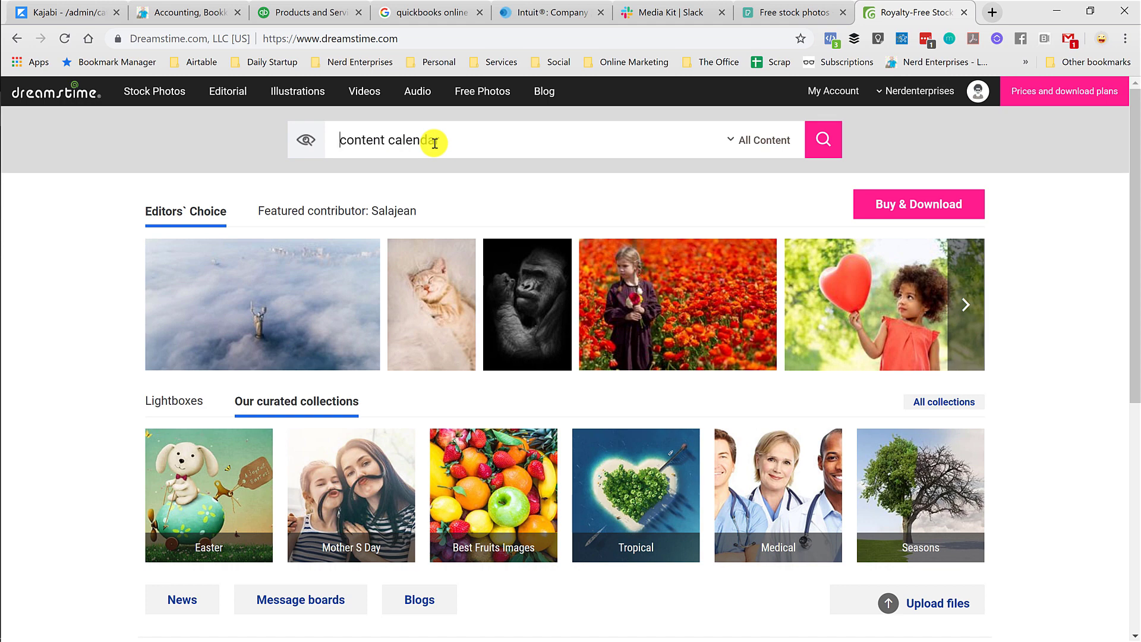
Close the Dreamstime, Pexels, Slack Media Kit, Intuit logos and Google image tabs, then return to the Nerd's Blog category page
{"action": "left_click", "coordinate": [963, 12]}
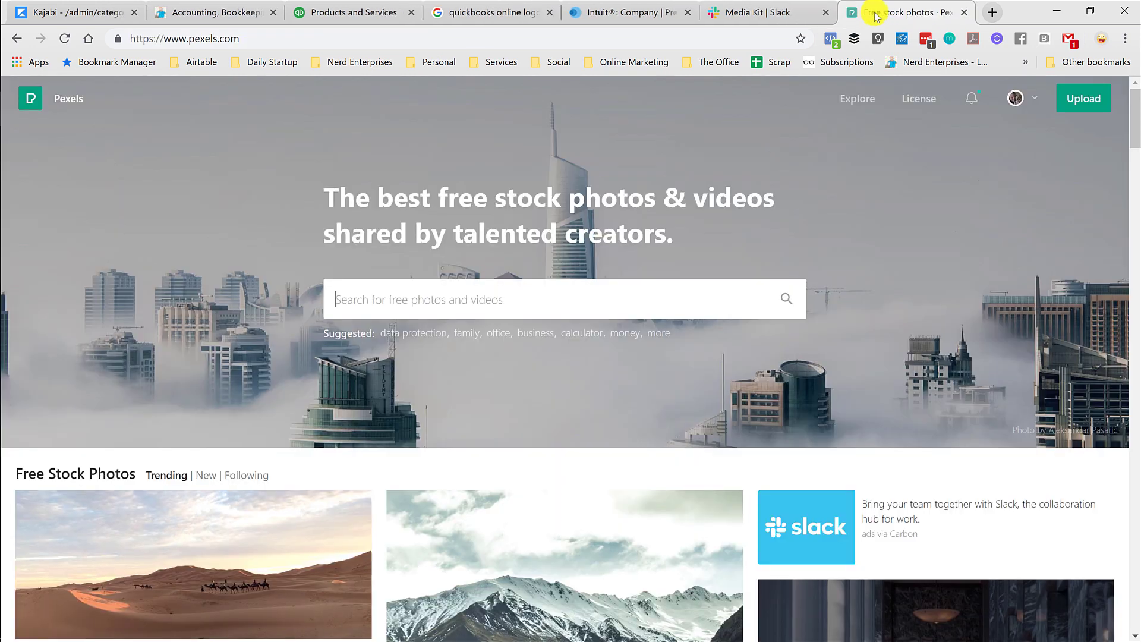
{"action": "left_click", "coordinate": [963, 12]}
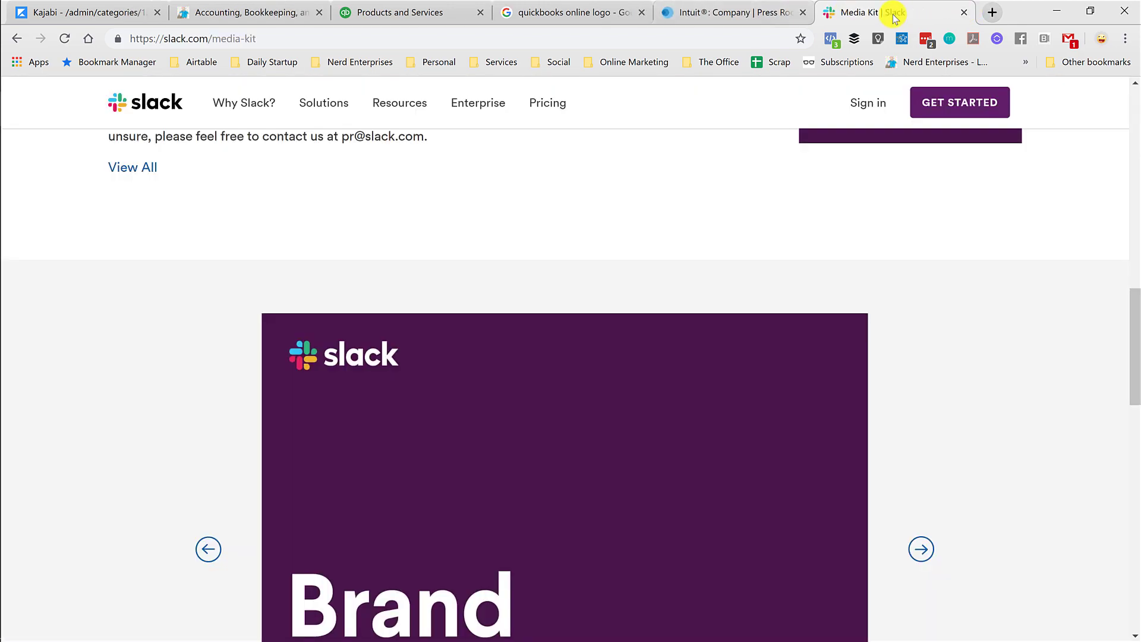
{"action": "left_click", "coordinate": [962, 13]}
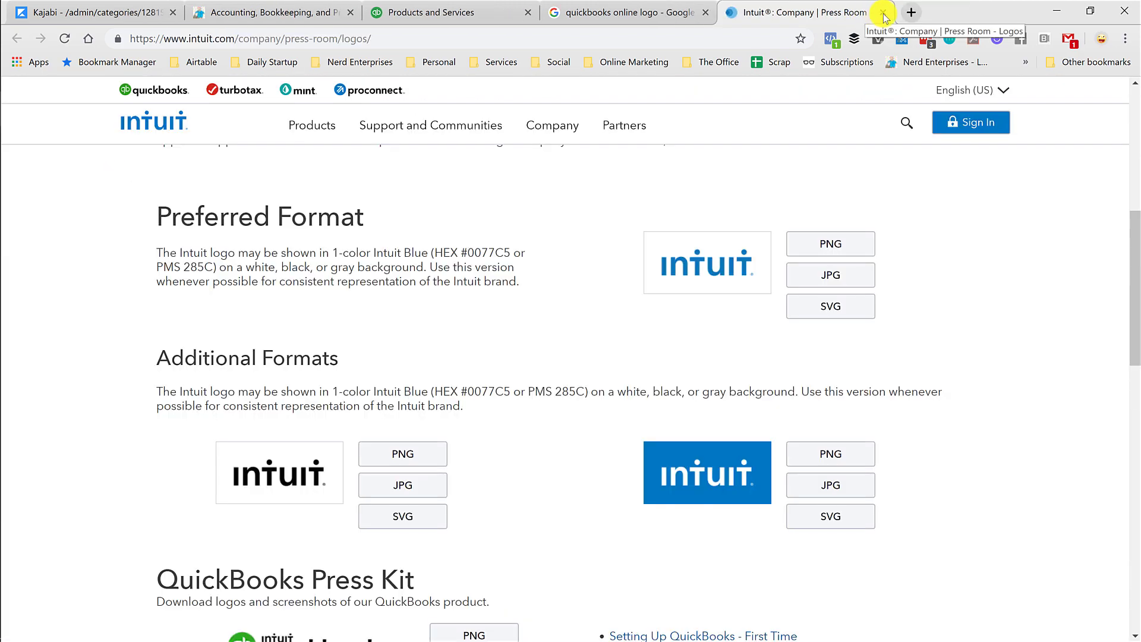
{"action": "left_click", "coordinate": [886, 12]}
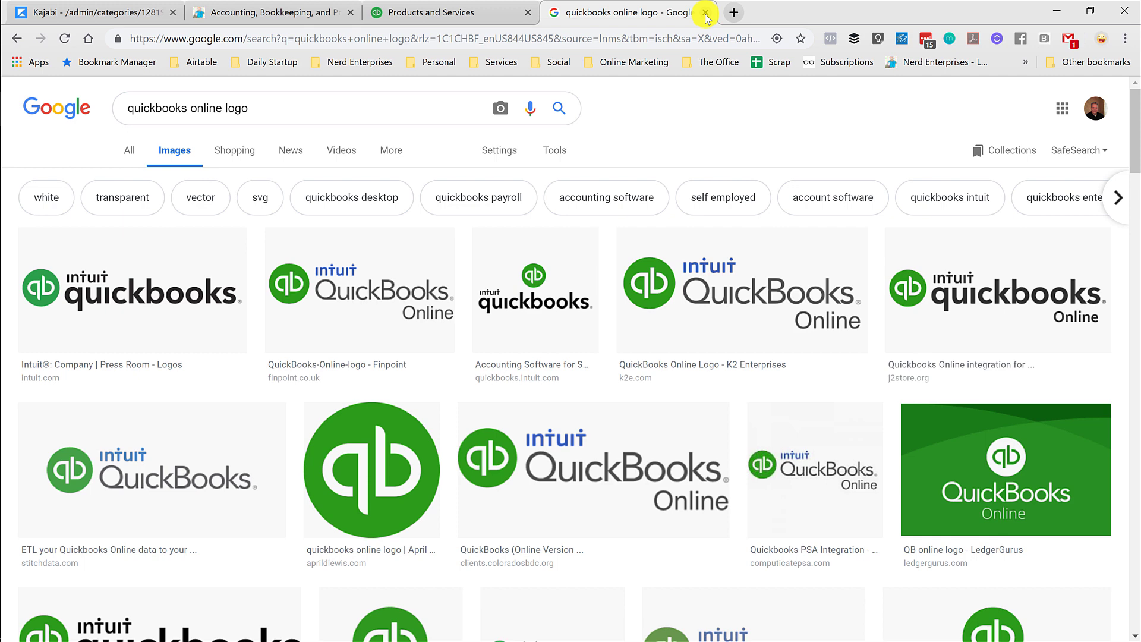
{"action": "left_click", "coordinate": [705, 12]}
{"action": "left_click", "coordinate": [119, 12]}
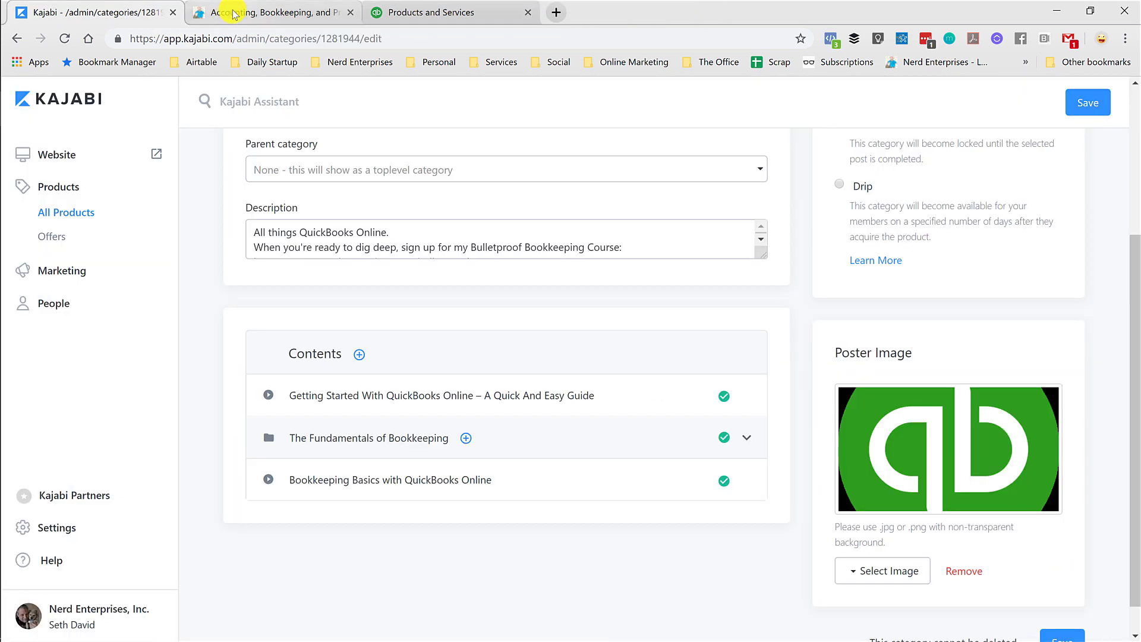
{"action": "left_click", "coordinate": [233, 14]}
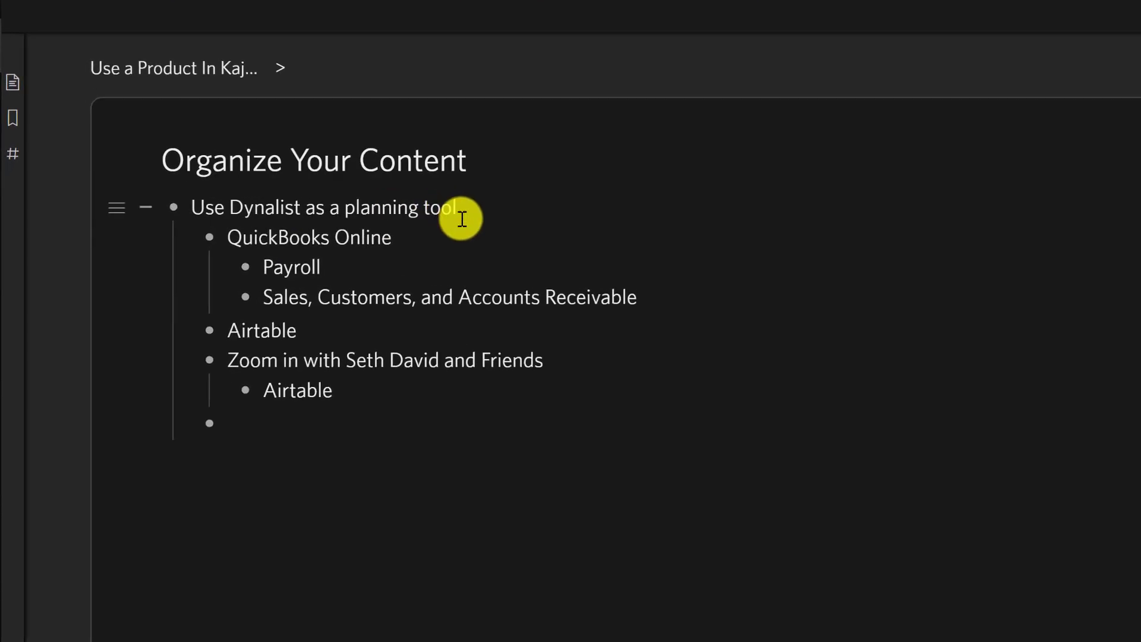
Open the QuickBooks Online category on the Nerd's Blog site from its category list
{"action": "left_click", "coordinate": [464, 210]}
{"action": "left_click", "coordinate": [402, 238]}
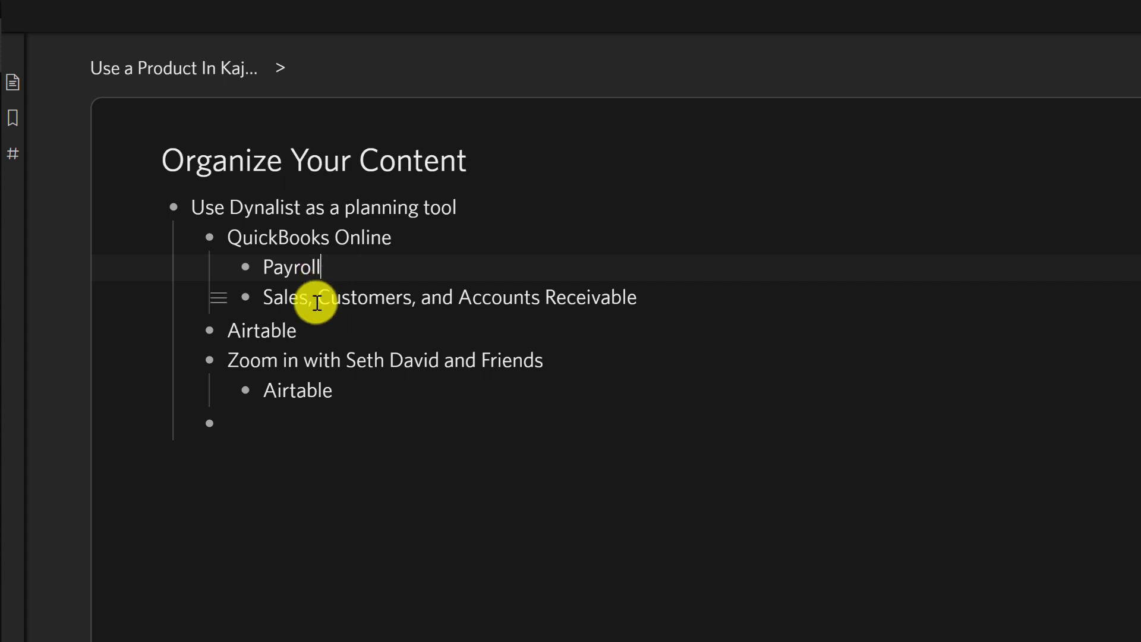
{"action": "left_click", "coordinate": [265, 296]}
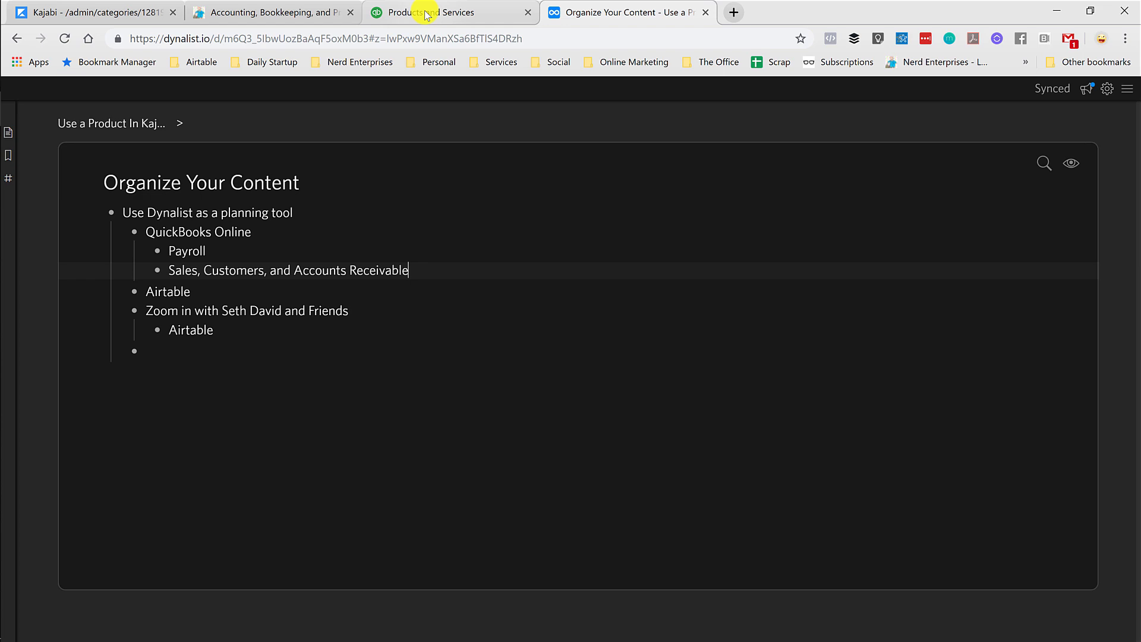
{"action": "left_click", "coordinate": [427, 15]}
{"action": "left_click", "coordinate": [259, 15]}
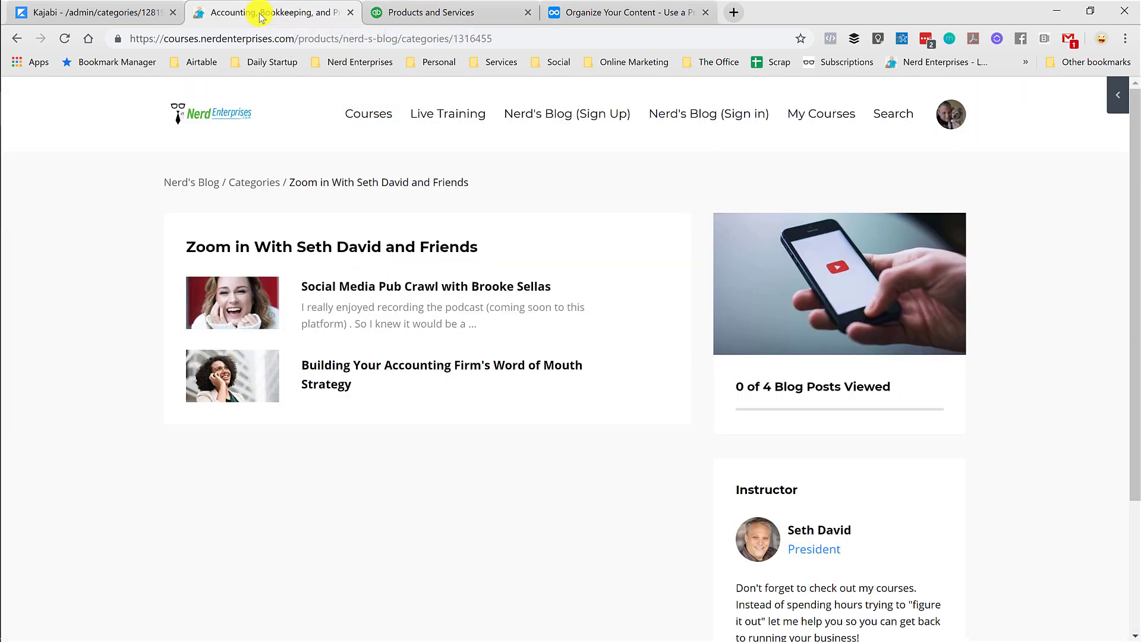
{"action": "left_click", "coordinate": [265, 184]}
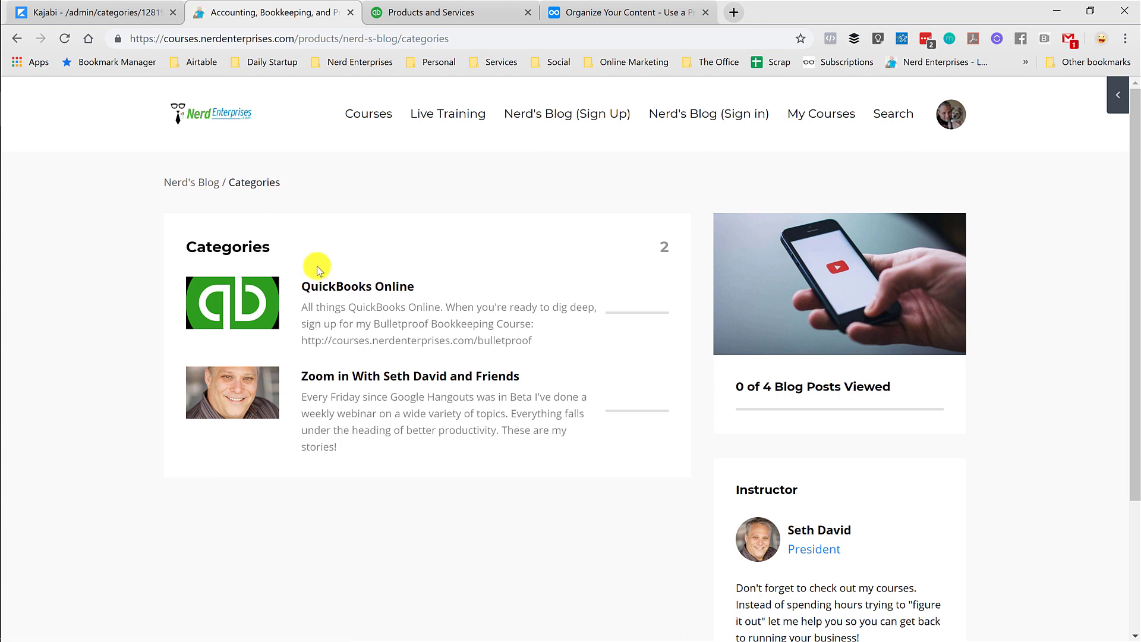
{"action": "left_click", "coordinate": [326, 288]}
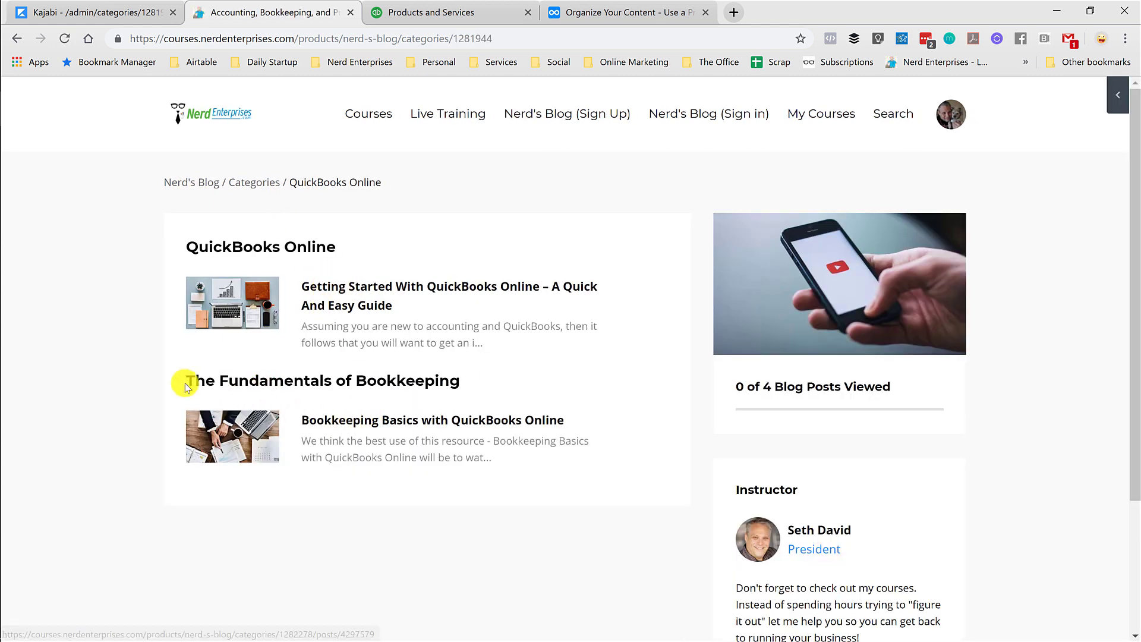
Copy 'The Fundamentals of Bookkeeping' and paste it as a new item under QuickBooks Online in the outline
{"action": "left_click_drag", "start_coordinate": [188, 387], "coordinate": [464, 378]}
{"action": "key", "text": "ctrl+c"}
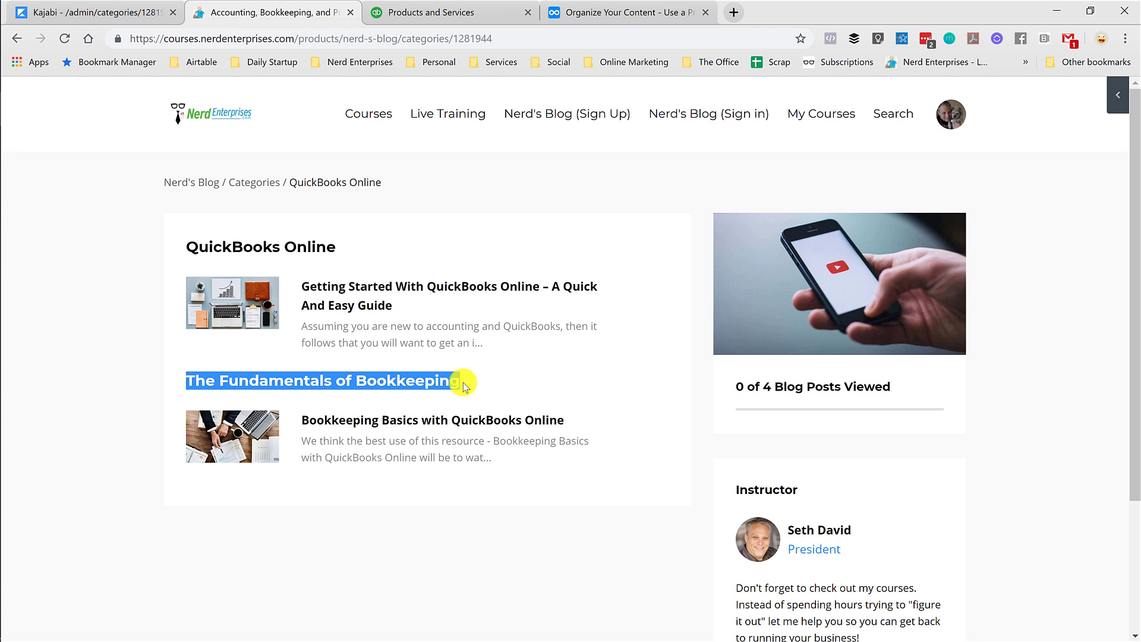
{"action": "left_click", "coordinate": [570, 12]}
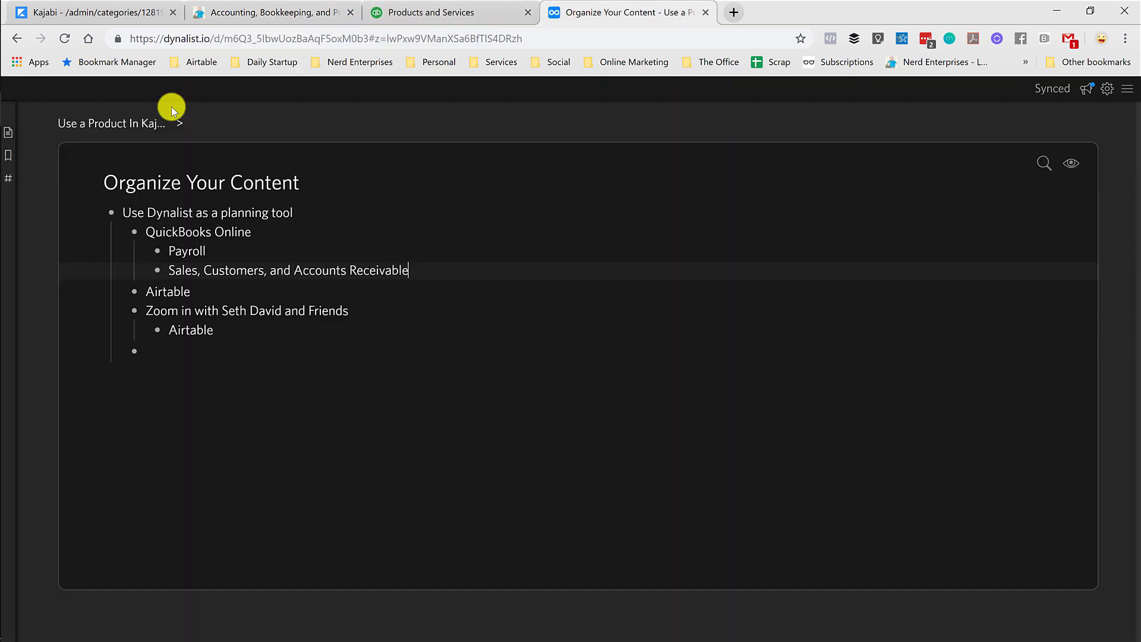
{"action": "left_click", "coordinate": [257, 236]}
{"action": "key", "text": "Return"}
{"action": "key", "text": "ctrl+v"}
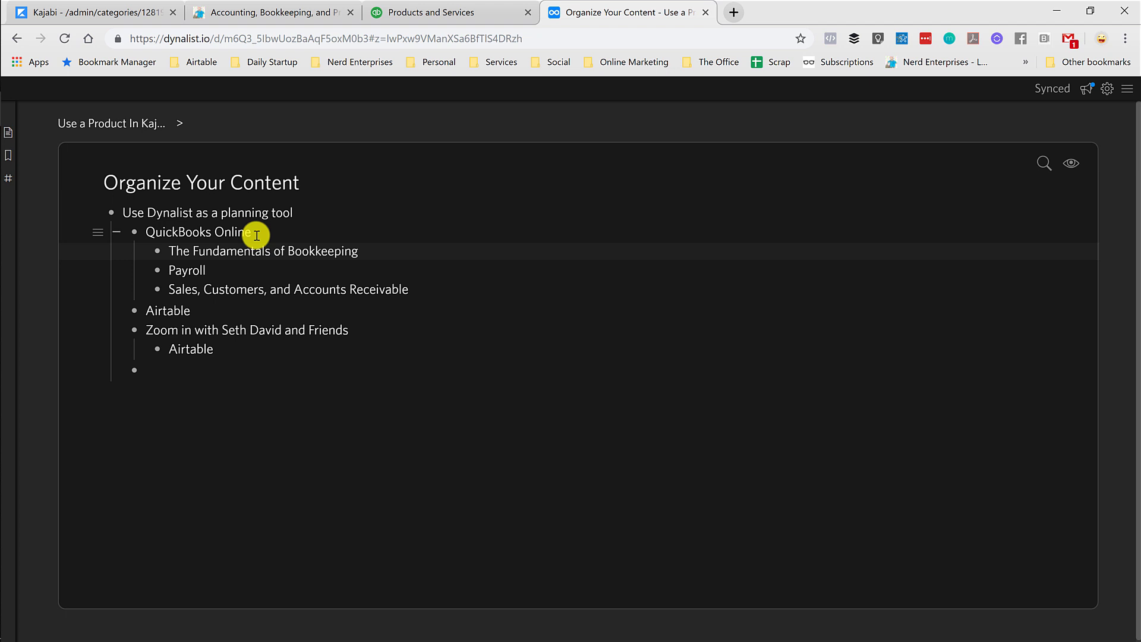
{"action": "left_click_drag", "start_coordinate": [157, 289], "coordinate": [206, 296]}
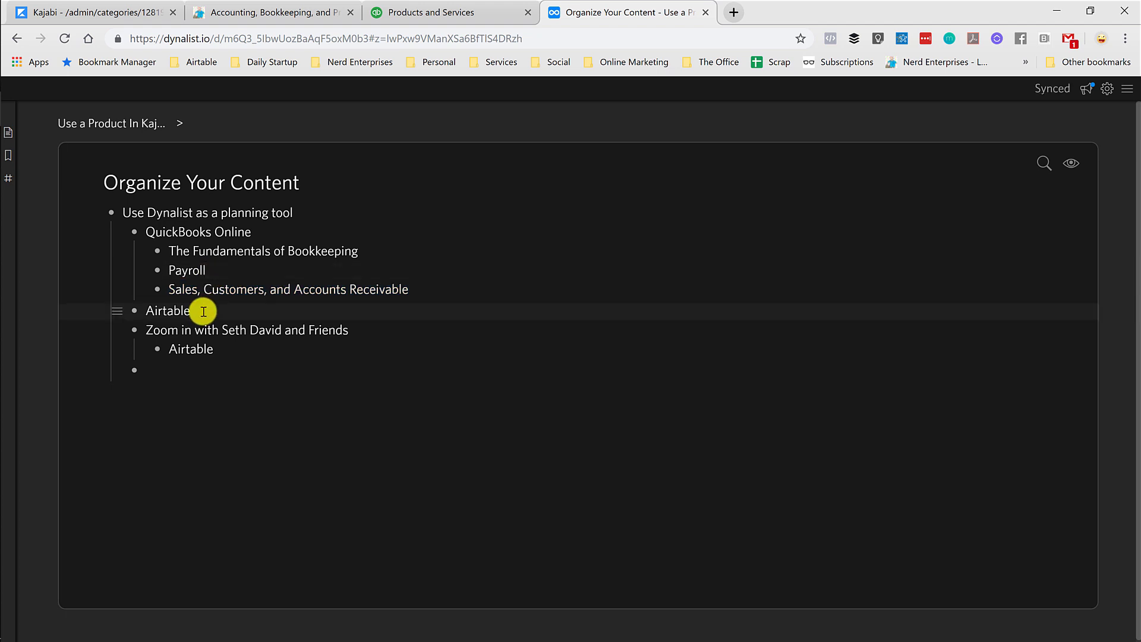
Close the QuickBooks Products and Services tab, check the blog categories list, and return to the outline
{"action": "left_click", "coordinate": [502, 13]}
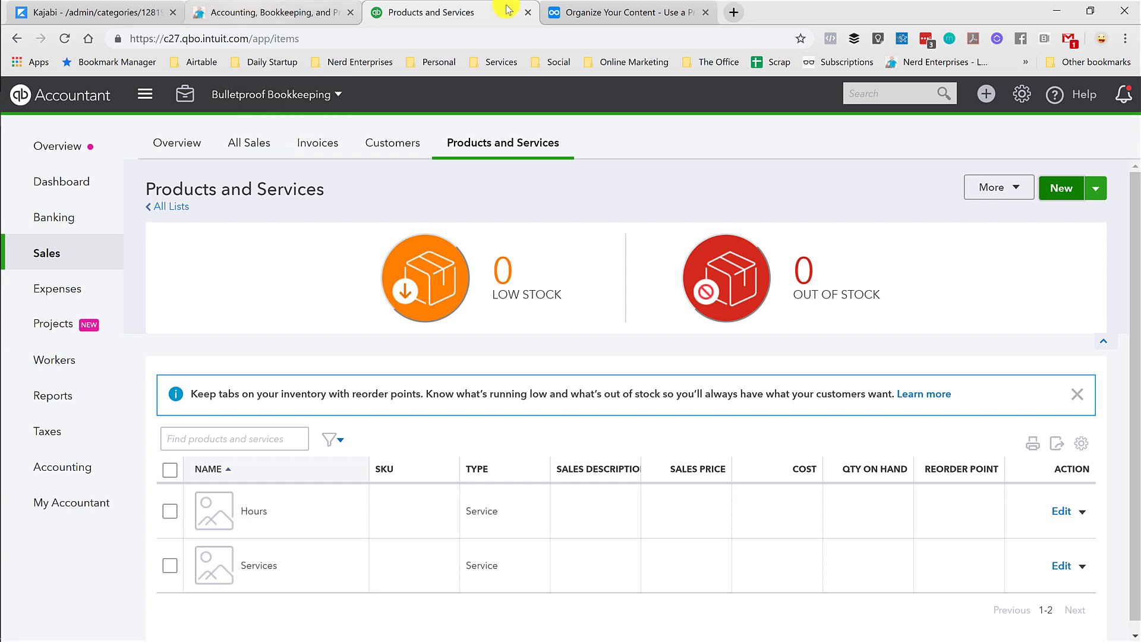
{"action": "left_click", "coordinate": [528, 12]}
{"action": "left_click", "coordinate": [255, 12]}
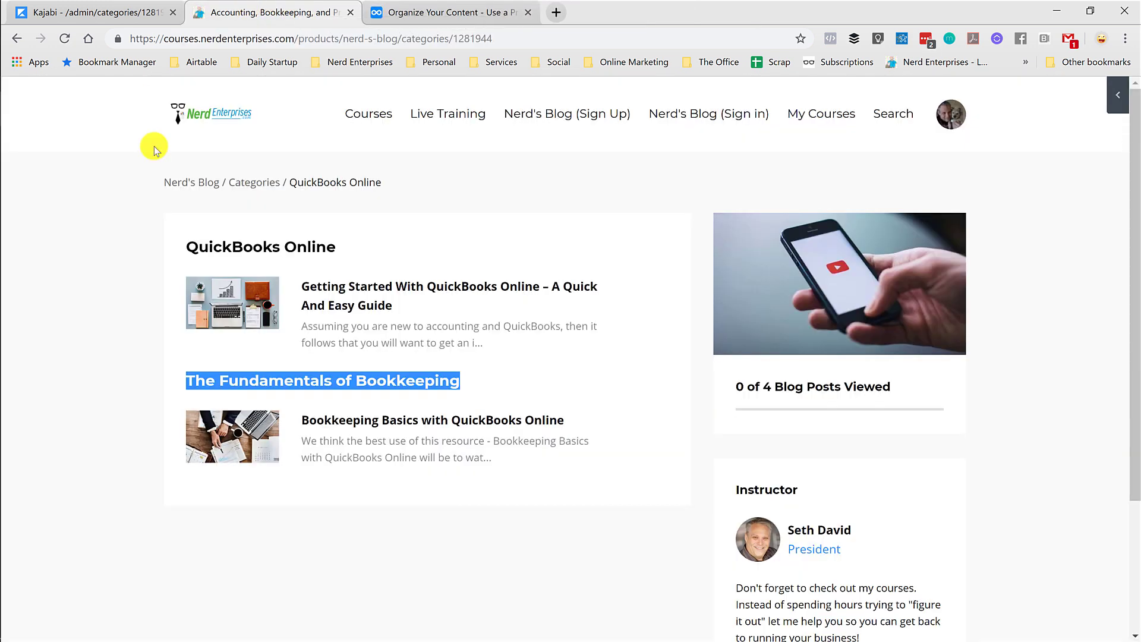
{"action": "left_click", "coordinate": [248, 187]}
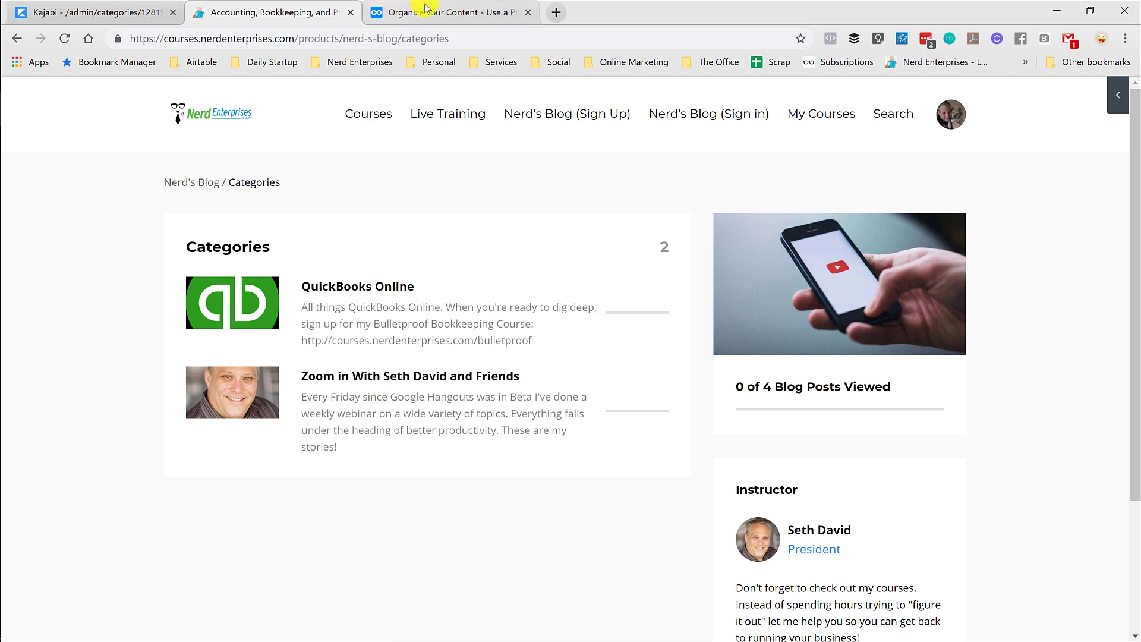
{"action": "left_click", "coordinate": [385, 18]}
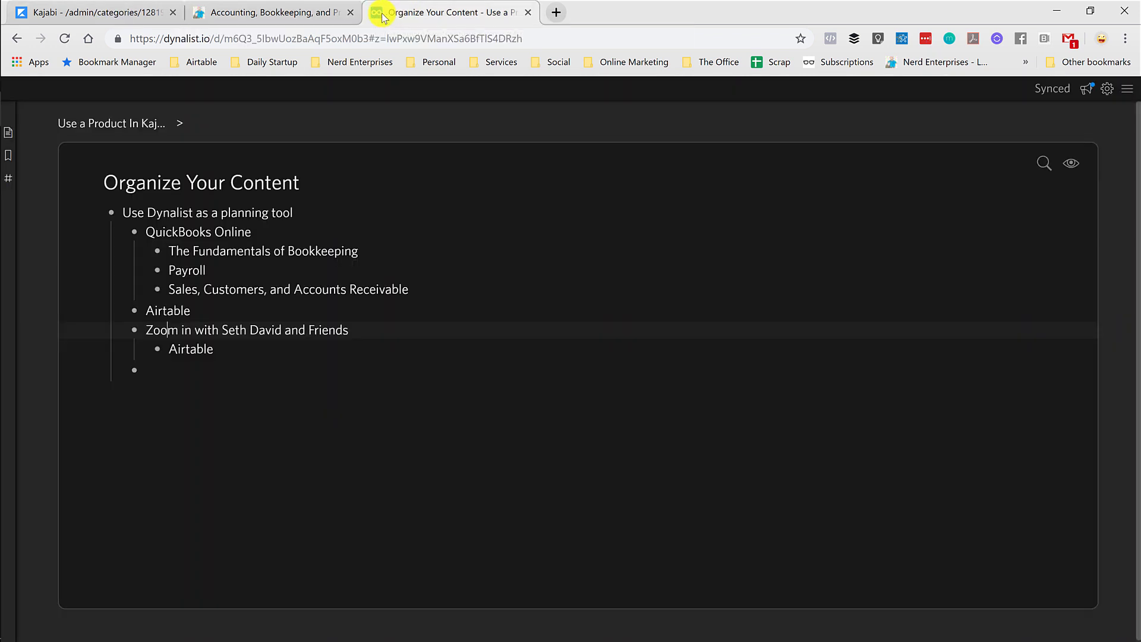
Compare the top-level Airtable item with the Airtable sub-item under Zoom in with Seth David and Friends
{"action": "left_click", "coordinate": [168, 331]}
{"action": "left_click", "coordinate": [215, 350]}
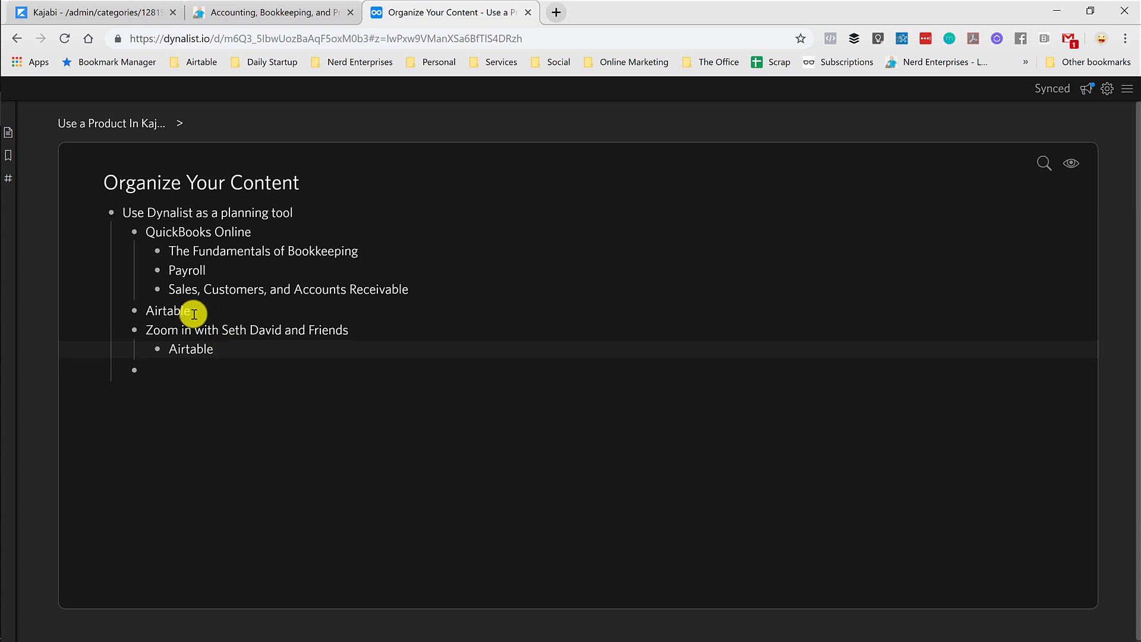
{"action": "double_click", "coordinate": [168, 311]}
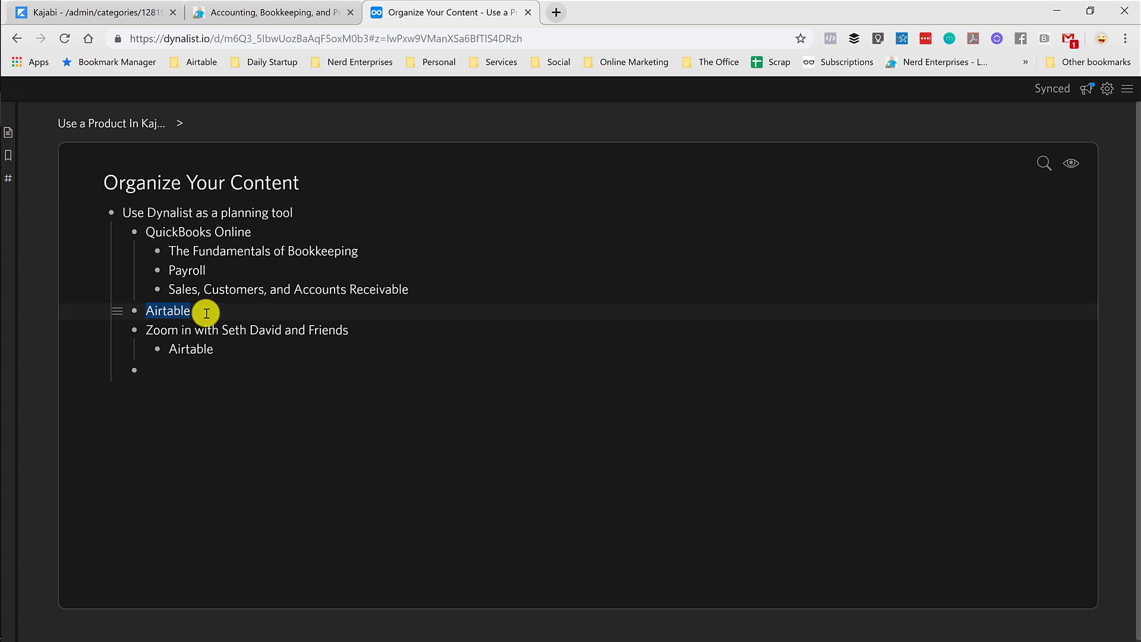
{"action": "left_click", "coordinate": [220, 353]}
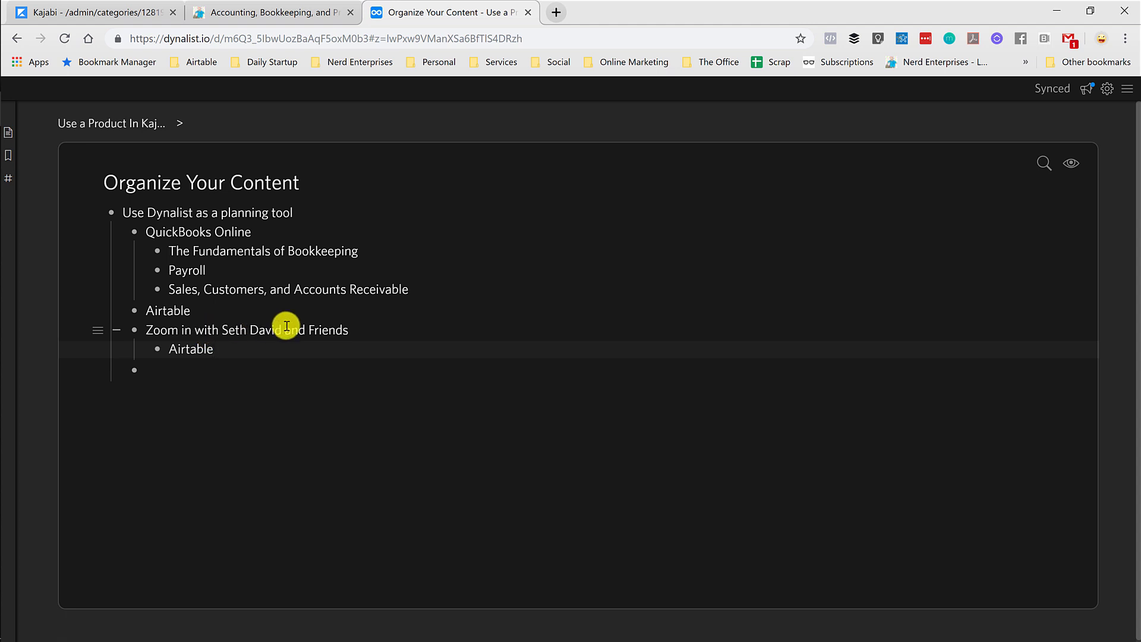
{"action": "left_click", "coordinate": [202, 312]}
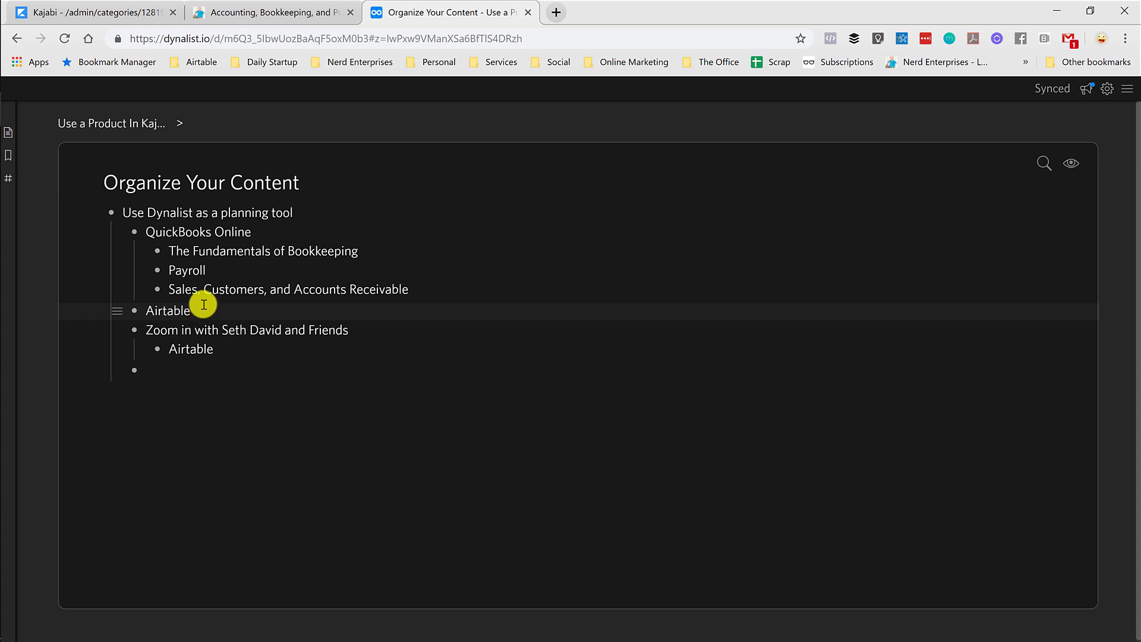
{"action": "left_click_drag", "start_coordinate": [200, 312], "coordinate": [126, 311]}
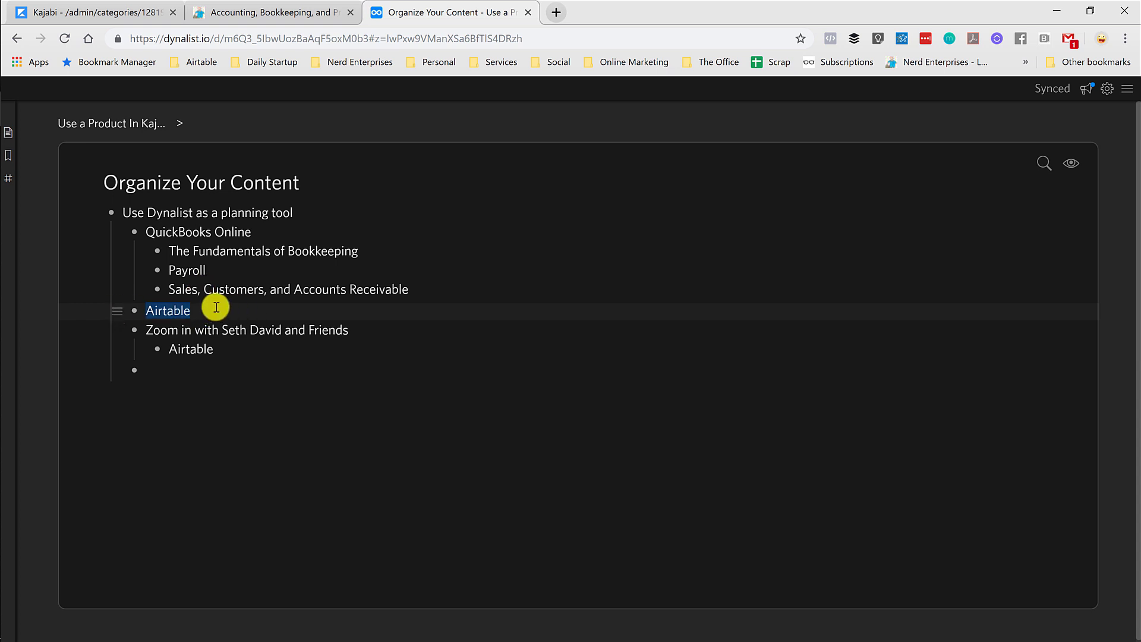
{"action": "left_click", "coordinate": [213, 349]}
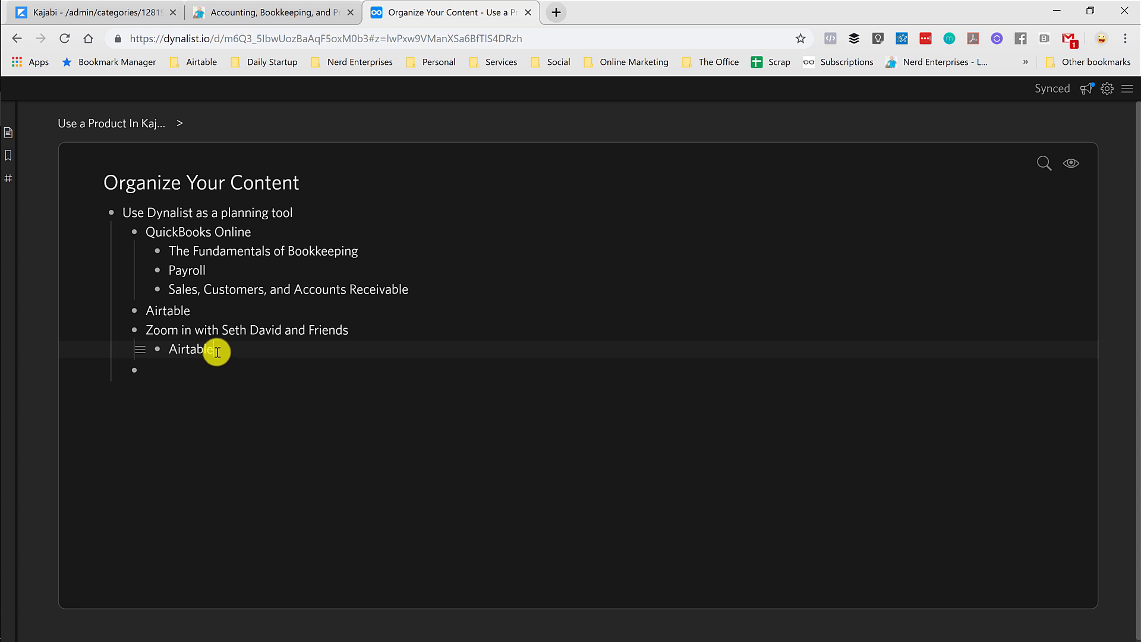
From the Nerd's Blog outline, open the 'Bookkeeping Basics with QuickBooks Online' post under The Fundamentals of Bookkeeping
{"action": "left_click", "coordinate": [121, 14]}
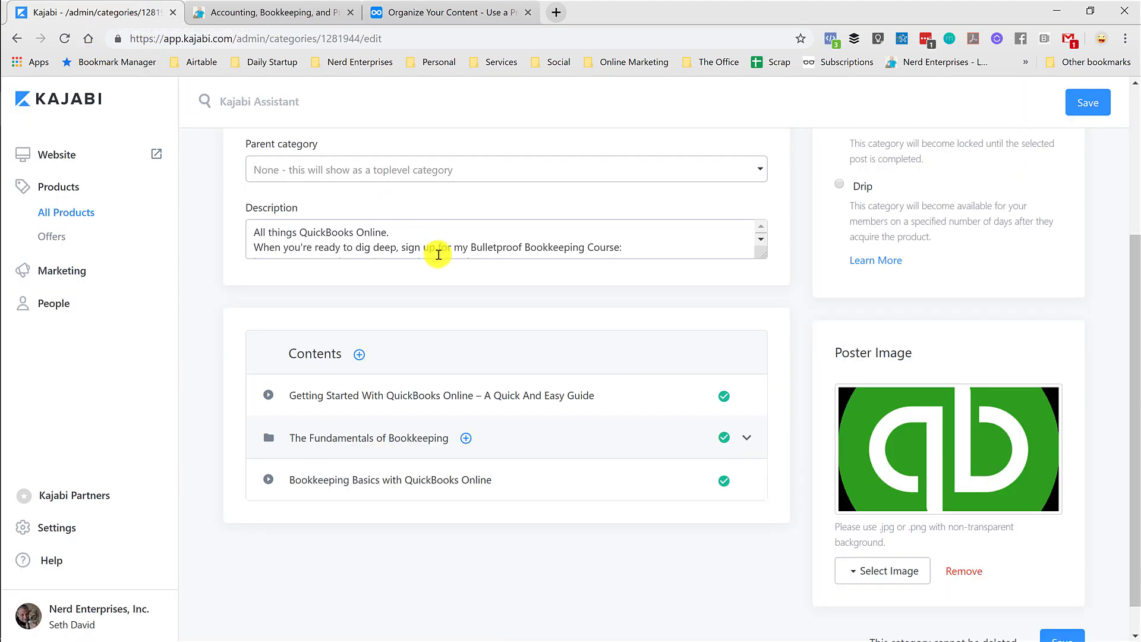
{"action": "scroll", "coordinate": [439, 255], "scroll_direction": "up", "scroll_amount": 3}
{"action": "scroll", "coordinate": [439, 254], "scroll_direction": "down", "scroll_amount": 1}
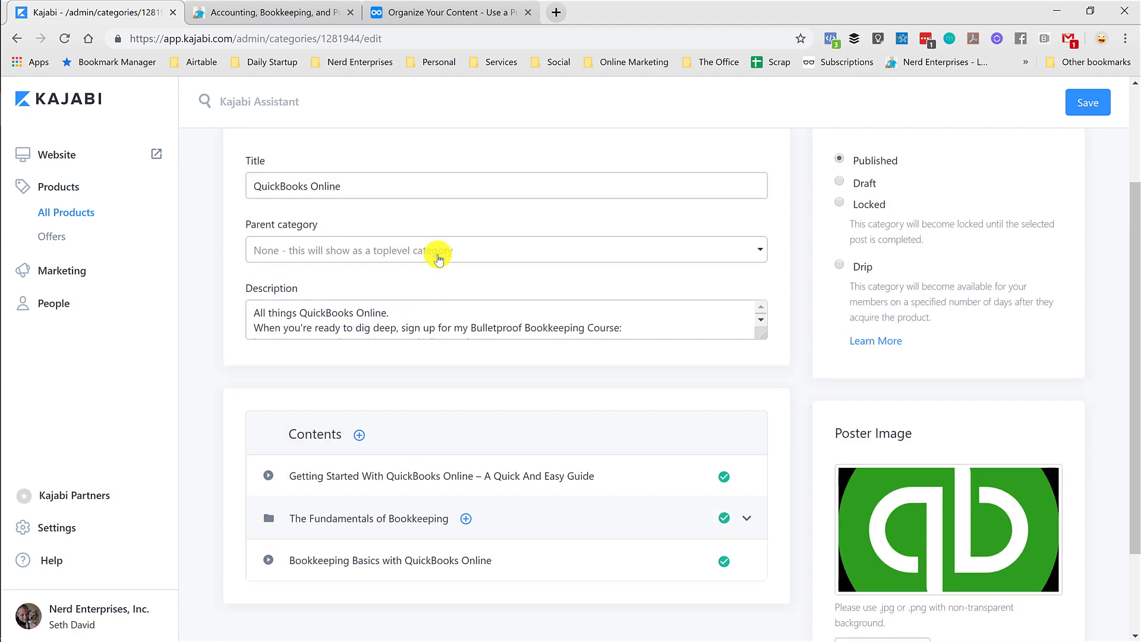
{"action": "scroll", "coordinate": [438, 254], "scroll_direction": "up", "scroll_amount": 3}
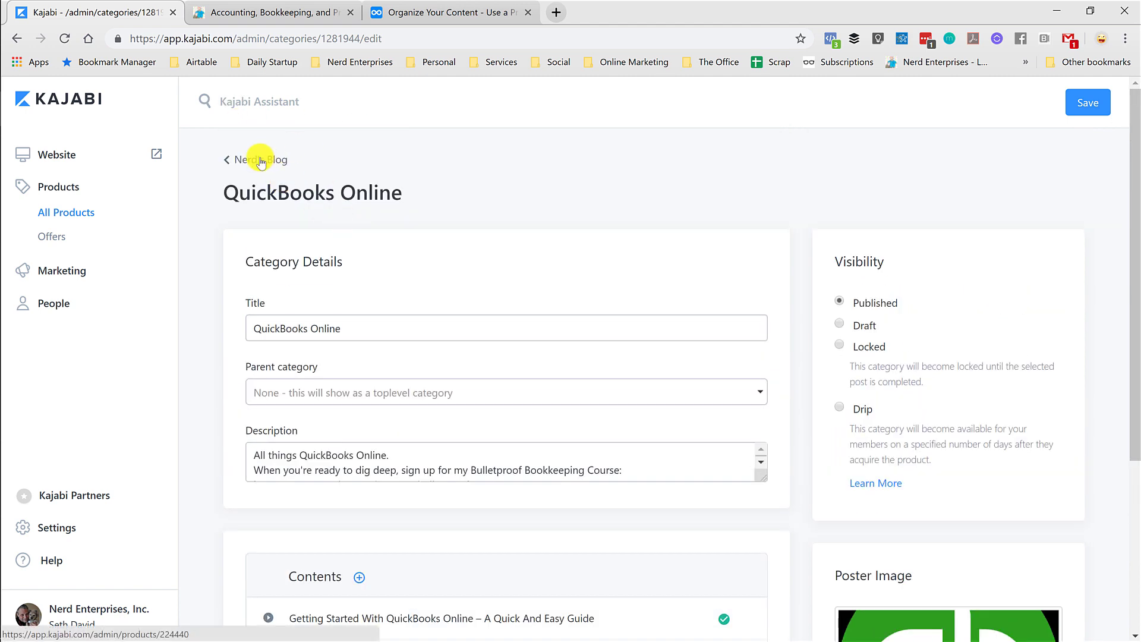
{"action": "left_click", "coordinate": [260, 161]}
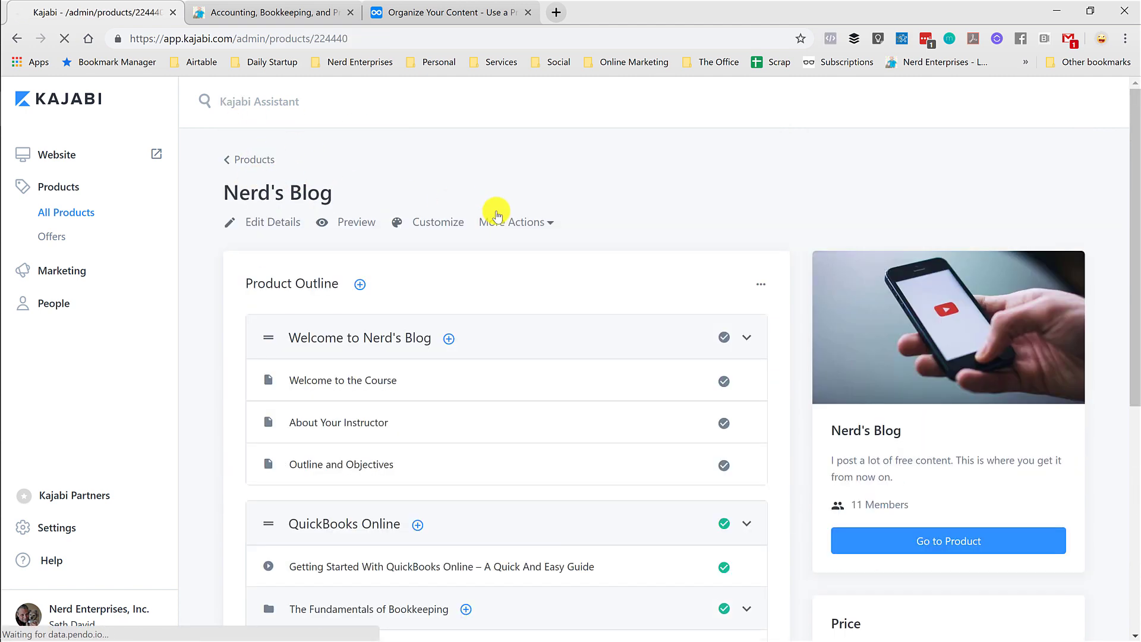
{"action": "scroll", "coordinate": [422, 419], "scroll_direction": "down", "scroll_amount": 4}
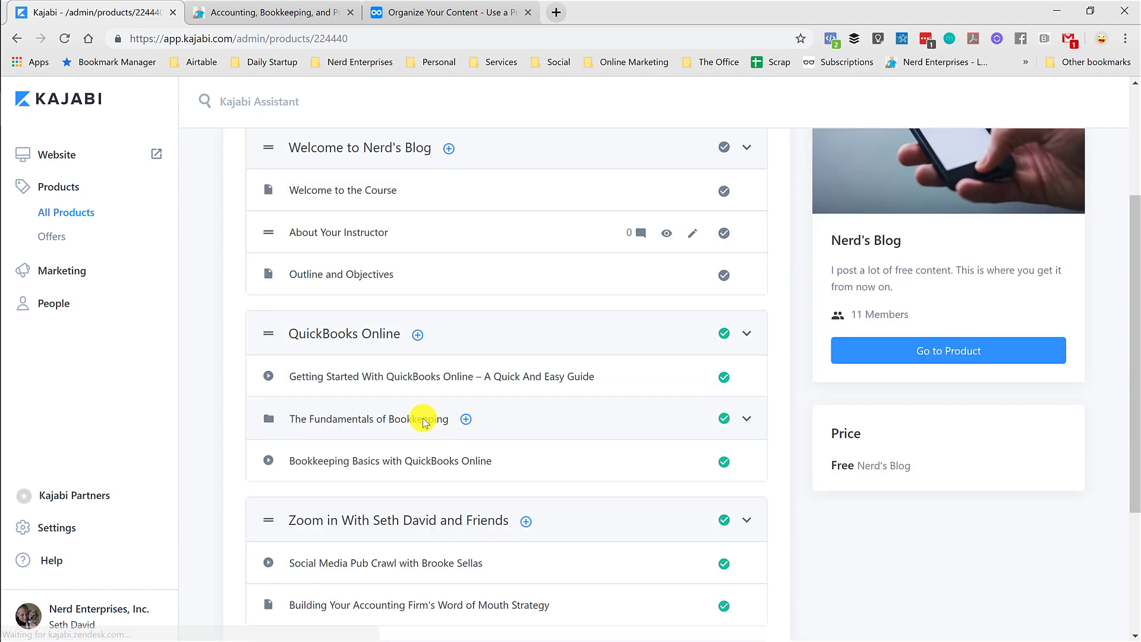
{"action": "scroll", "coordinate": [375, 336], "scroll_direction": "down", "scroll_amount": 1}
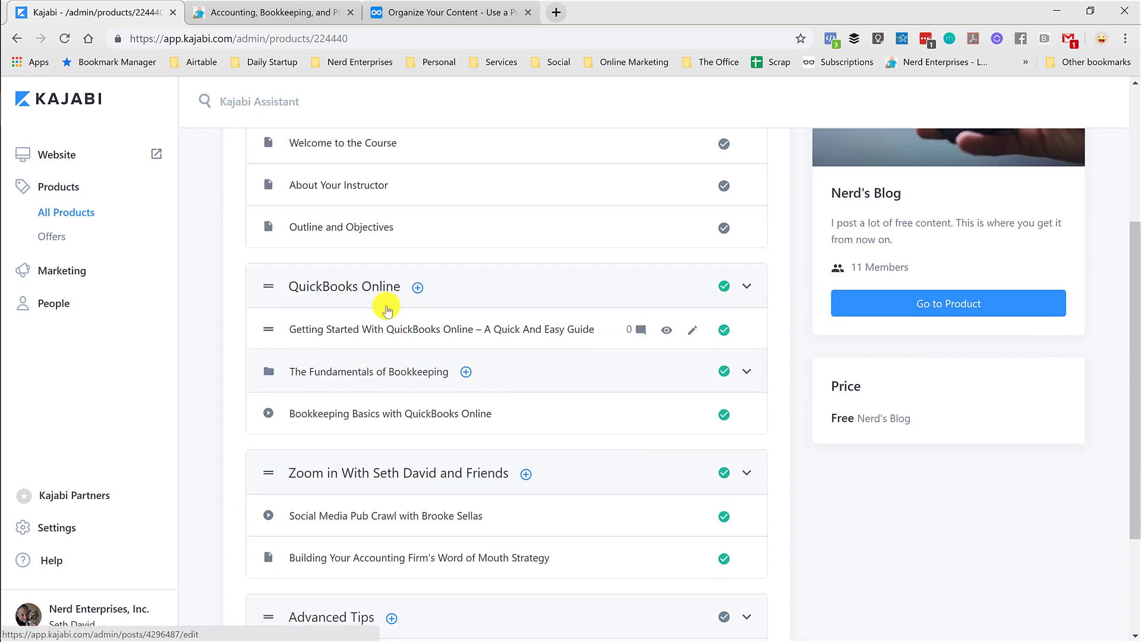
{"action": "left_click", "coordinate": [364, 355]}
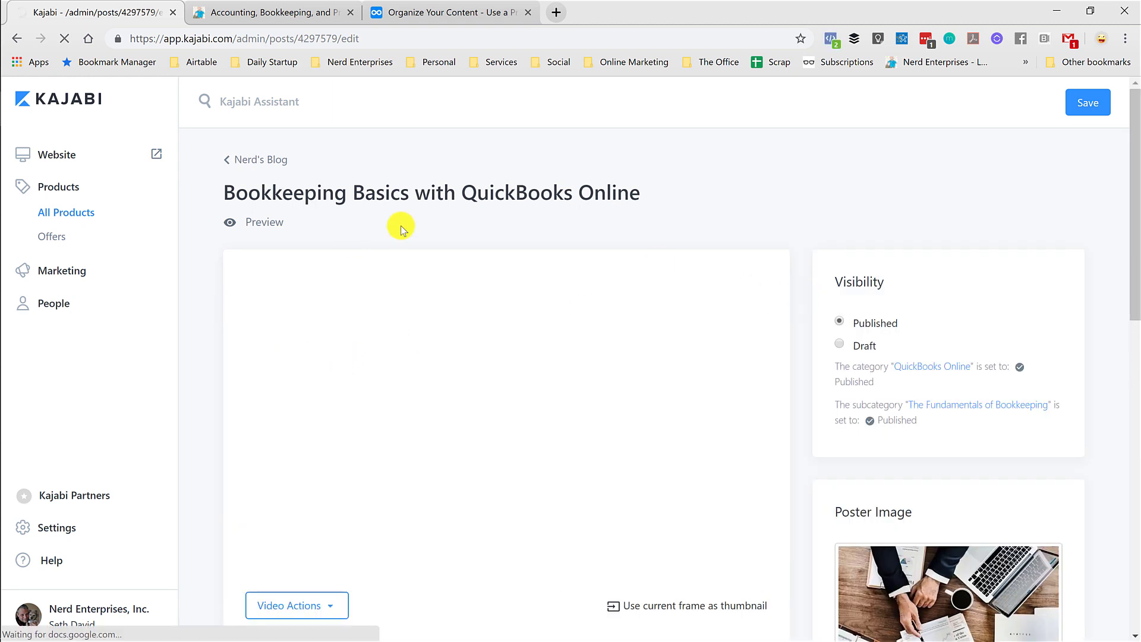
{"action": "scroll", "coordinate": [607, 285], "scroll_direction": "down", "scroll_amount": 6}
{"action": "scroll", "coordinate": [608, 286], "scroll_direction": "down", "scroll_amount": 6}
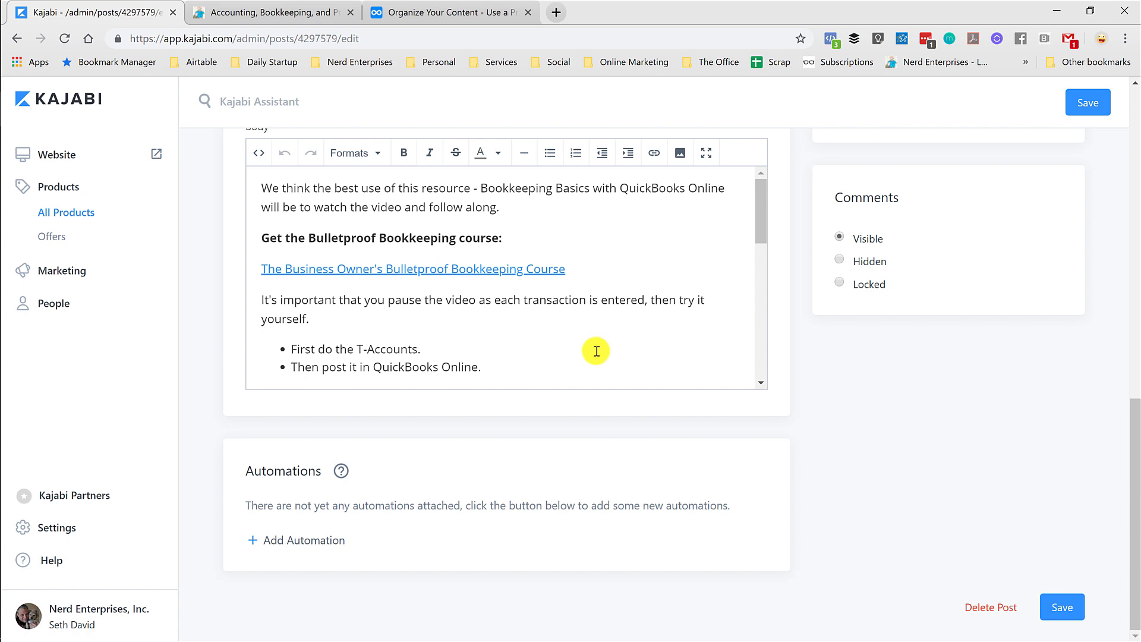
{"action": "scroll", "coordinate": [594, 346], "scroll_direction": "down", "scroll_amount": 3}
{"action": "scroll", "coordinate": [597, 380], "scroll_direction": "up", "scroll_amount": 12}
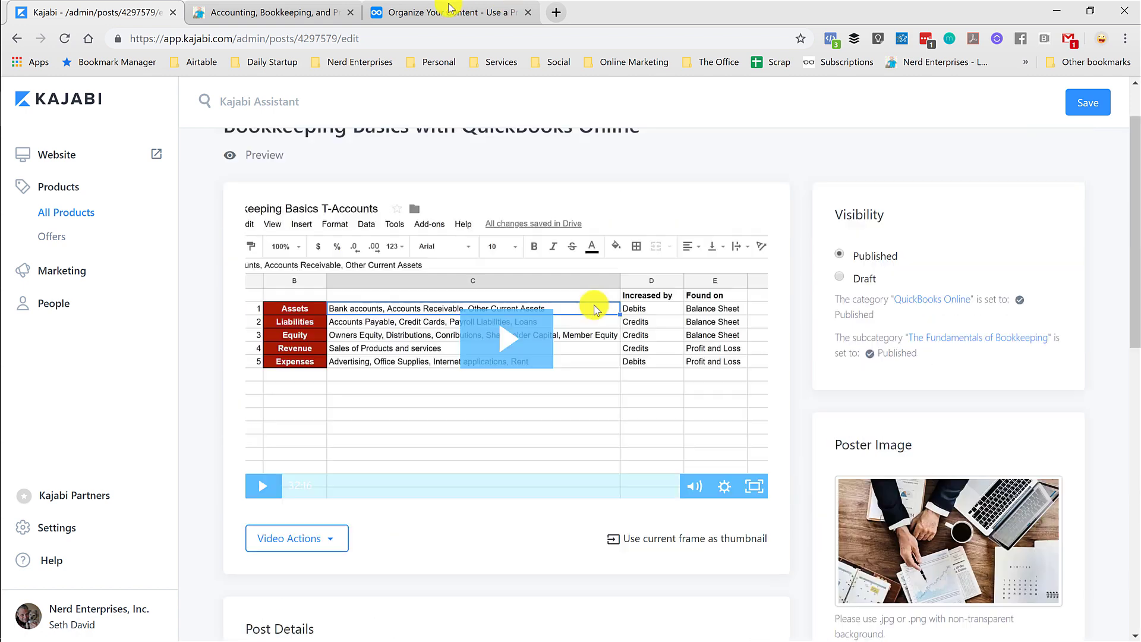
Add 'Real Estate' and 'Accountants' as child items of Airtable, leaving an empty sub-item below
{"action": "key", "text": "ctrl+3"}
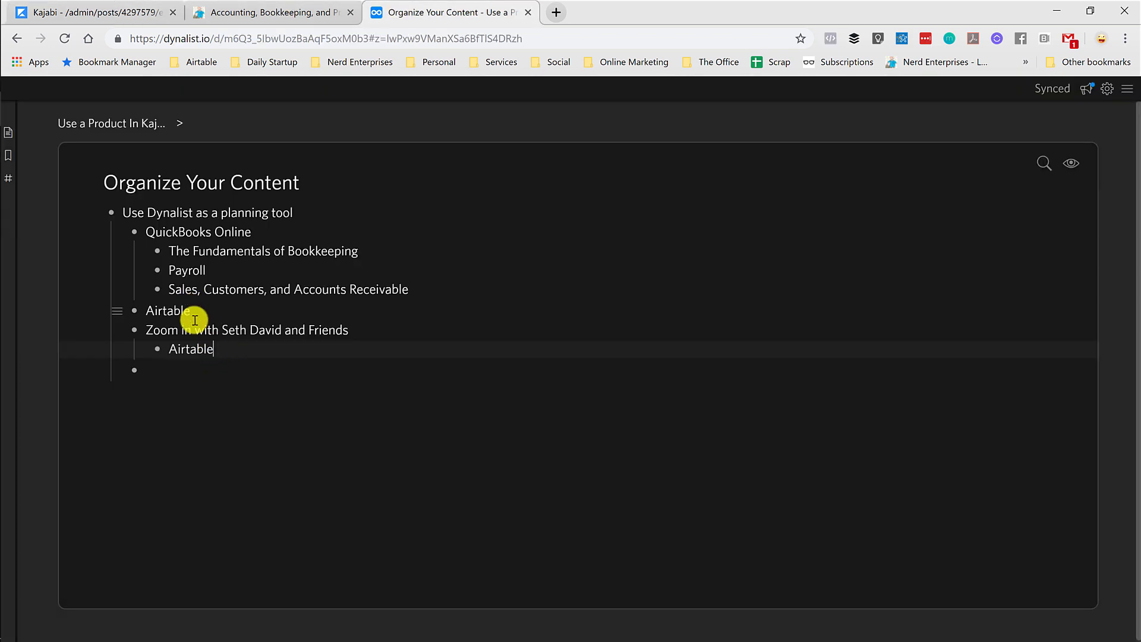
{"action": "left_click", "coordinate": [220, 351]}
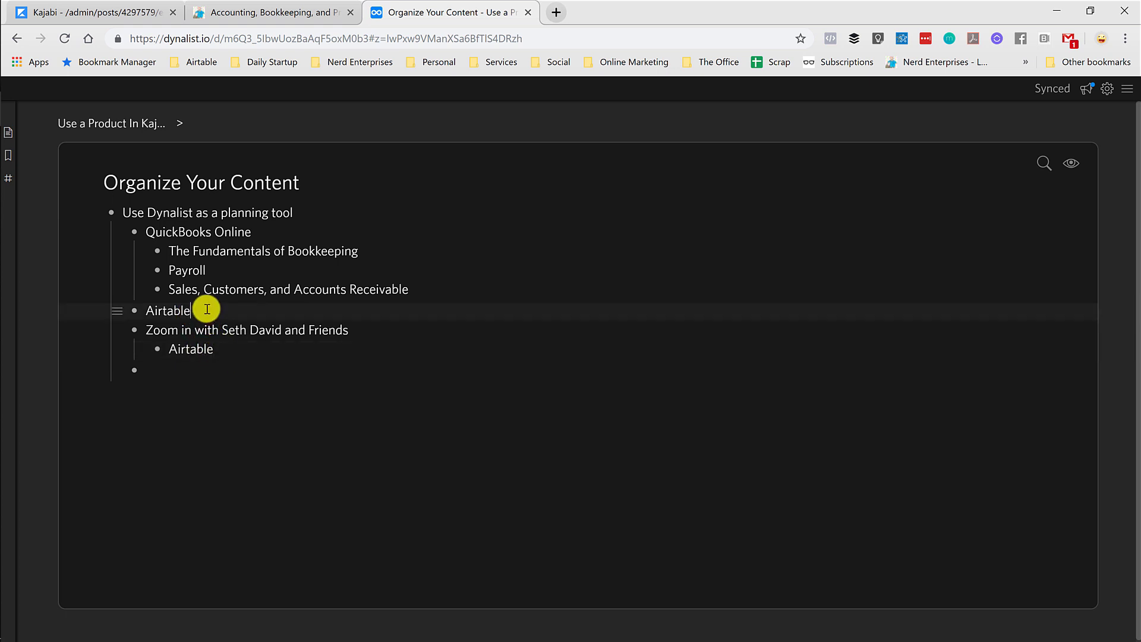
{"action": "key", "text": "Return"}
{"action": "key", "text": "Tab"}
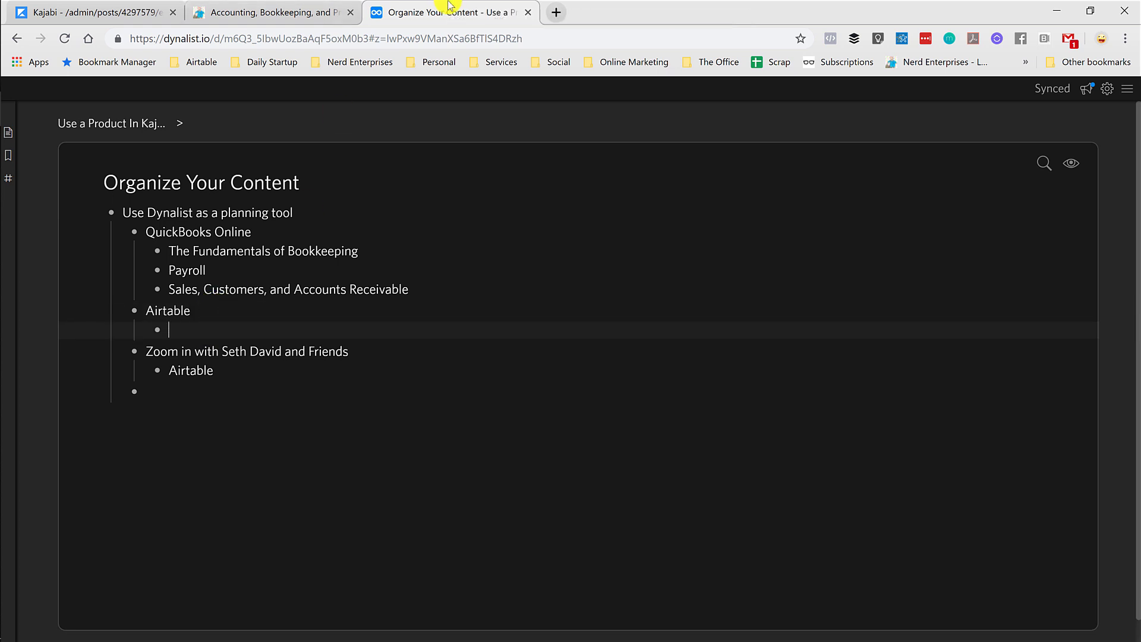
{"action": "type", "text": "Real Estate"}
{"action": "key", "text": "Return"}
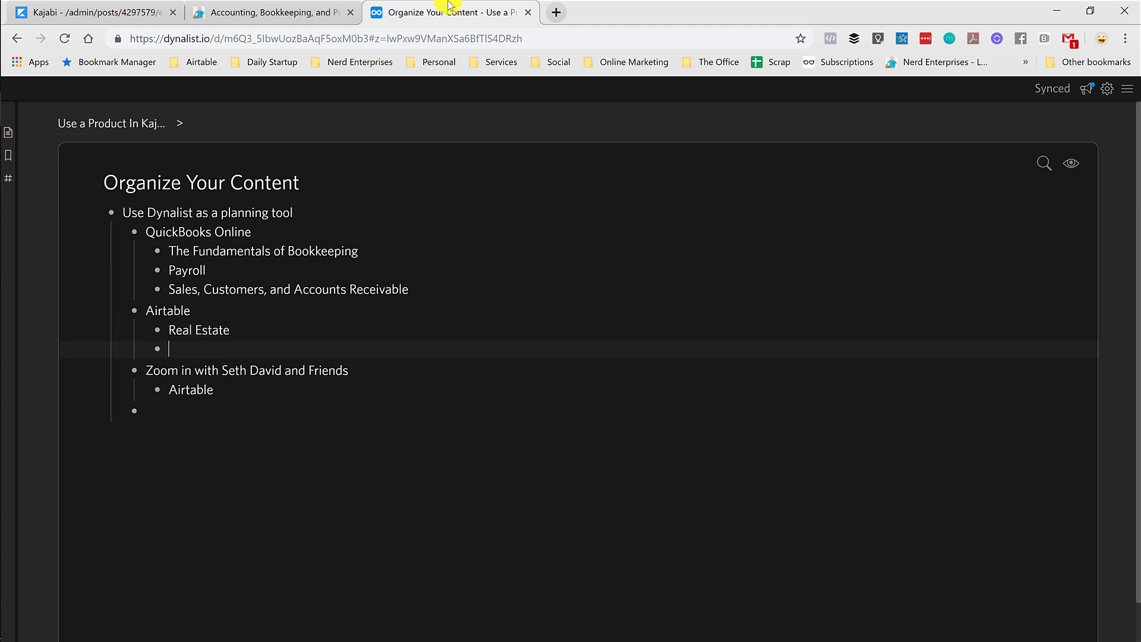
{"action": "type", "text": "Accountants"}
{"action": "key", "text": "Return"}
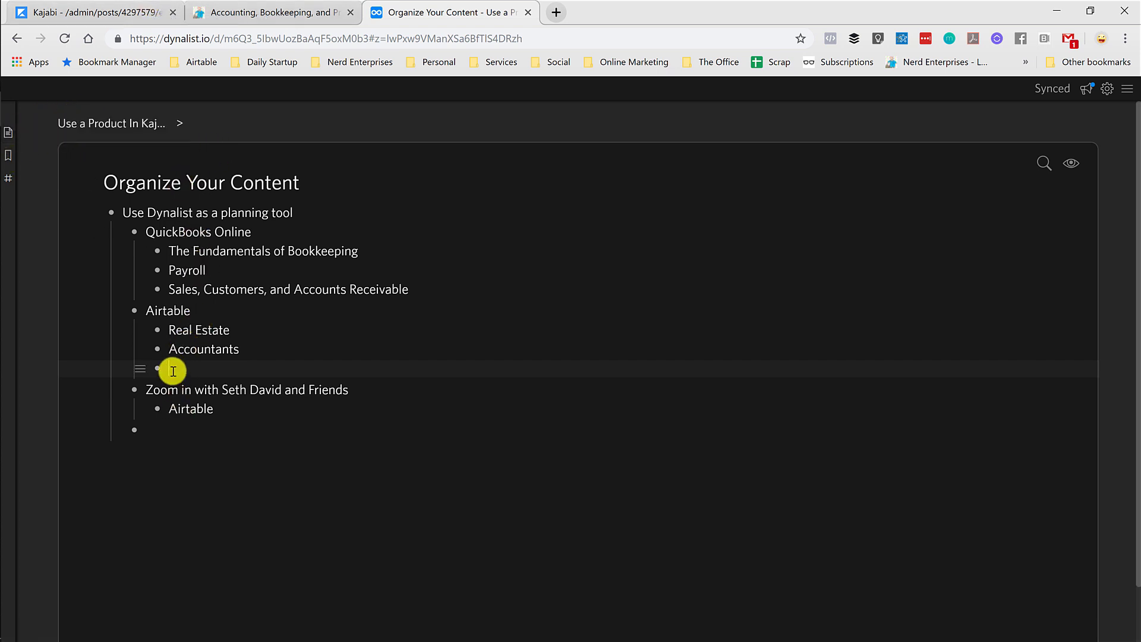
Leave the Bookkeeping Basics with QuickBooks Online post editor for the Nerd's Blog product outline
{"action": "left_click", "coordinate": [143, 12]}
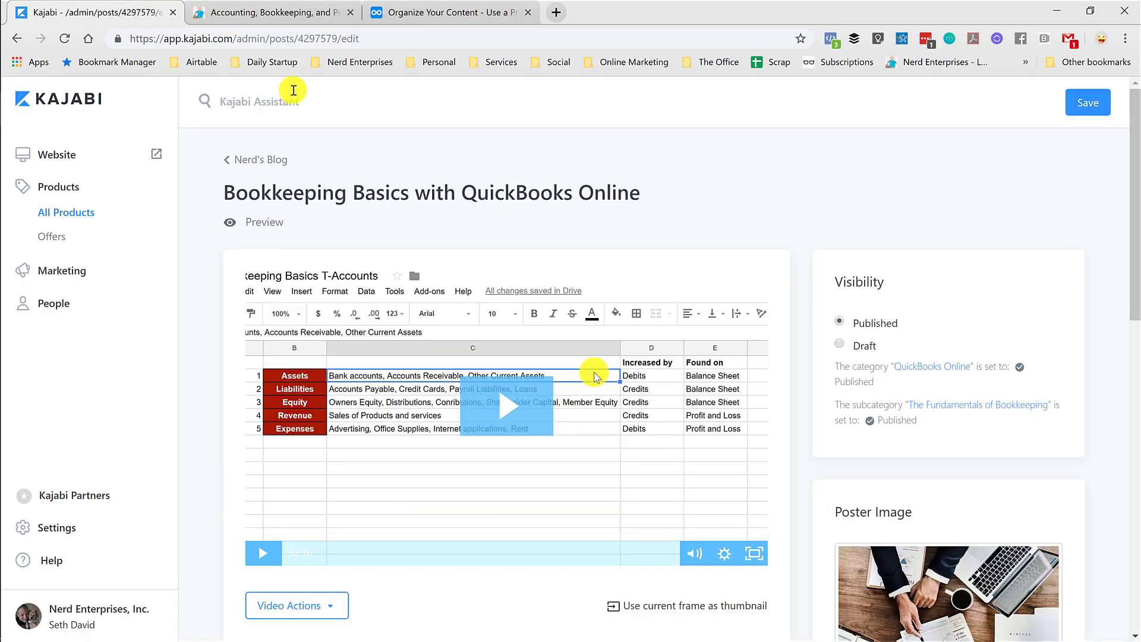
{"action": "left_click", "coordinate": [236, 157]}
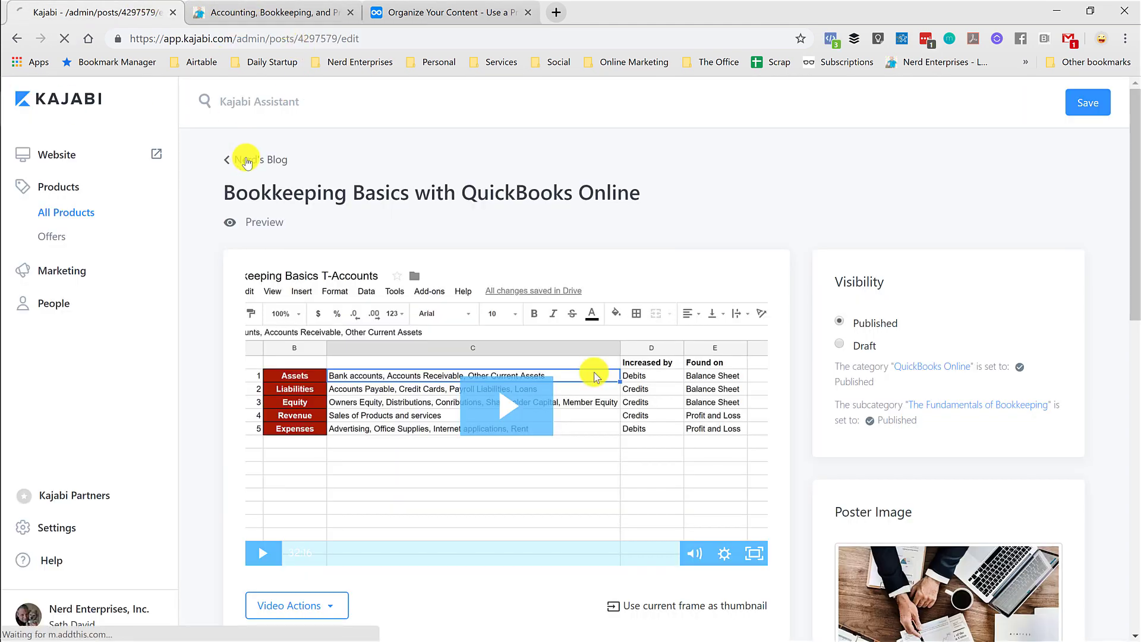